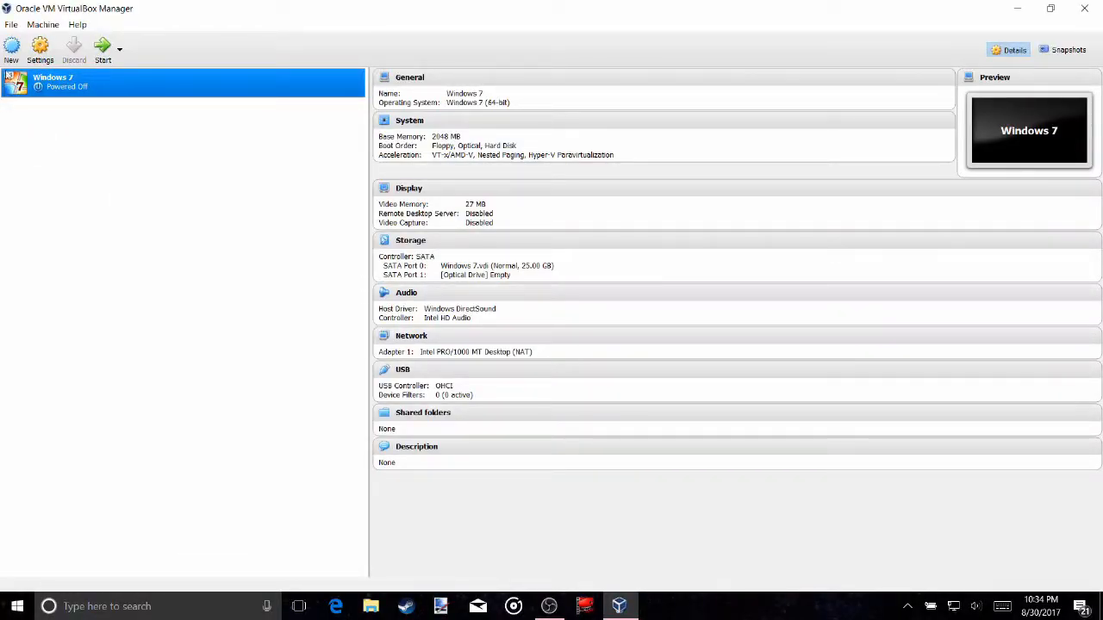
Start a new virtual machine named Windows 8.1 with version Windows 8.1 (64-bit) and accept 2048 MB of memory.
left_click(11, 51)
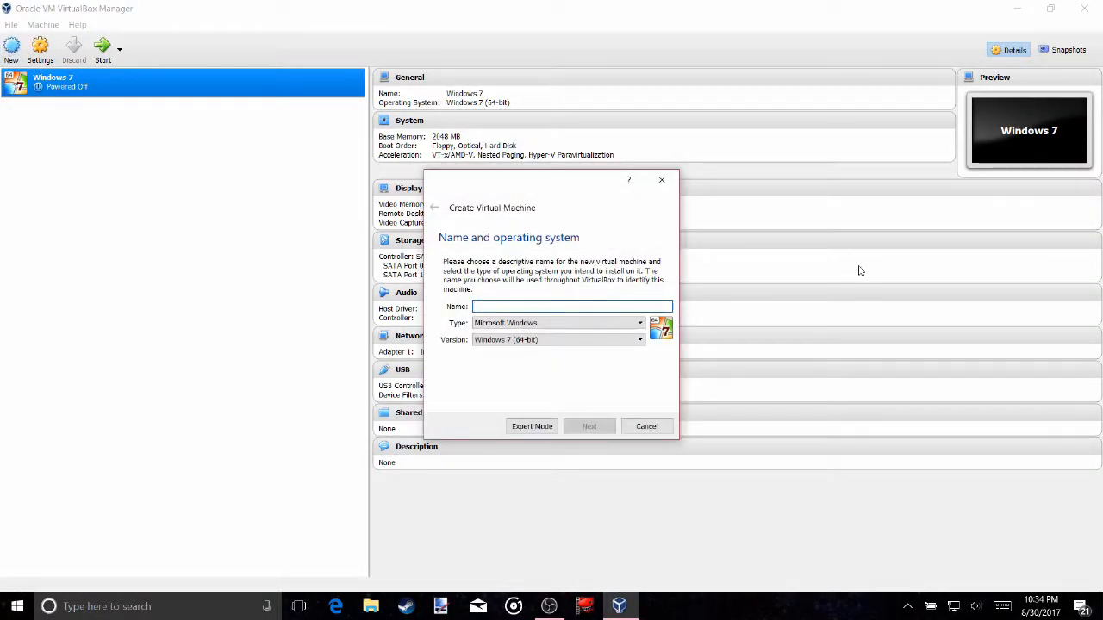
type("Windows 8.1")
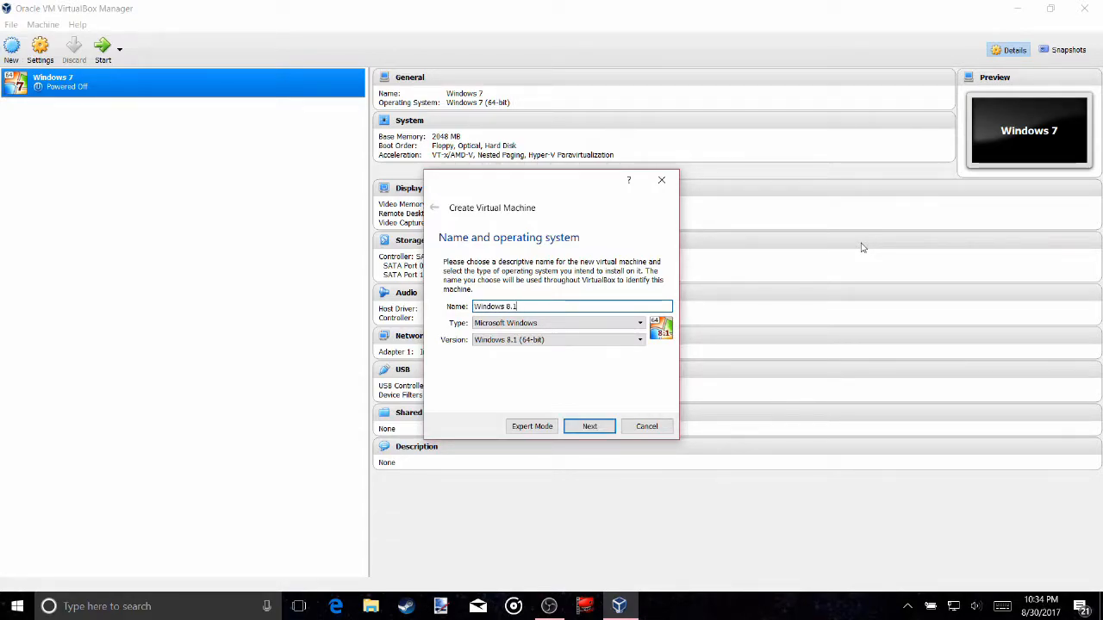
left_click(617, 345)
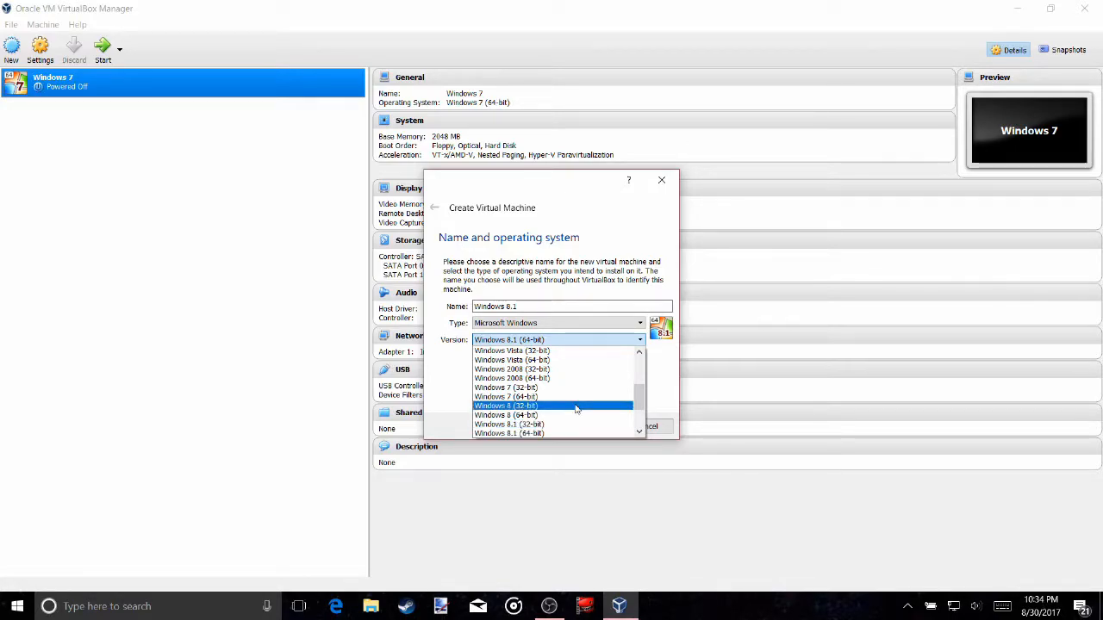
left_click(658, 357)
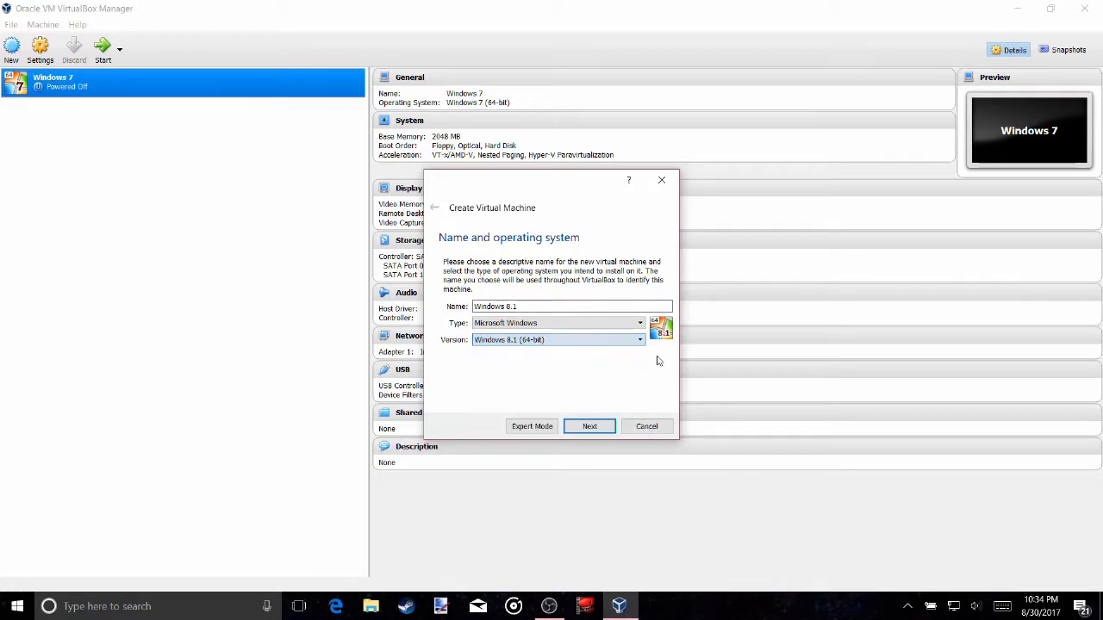
left_click(601, 434)
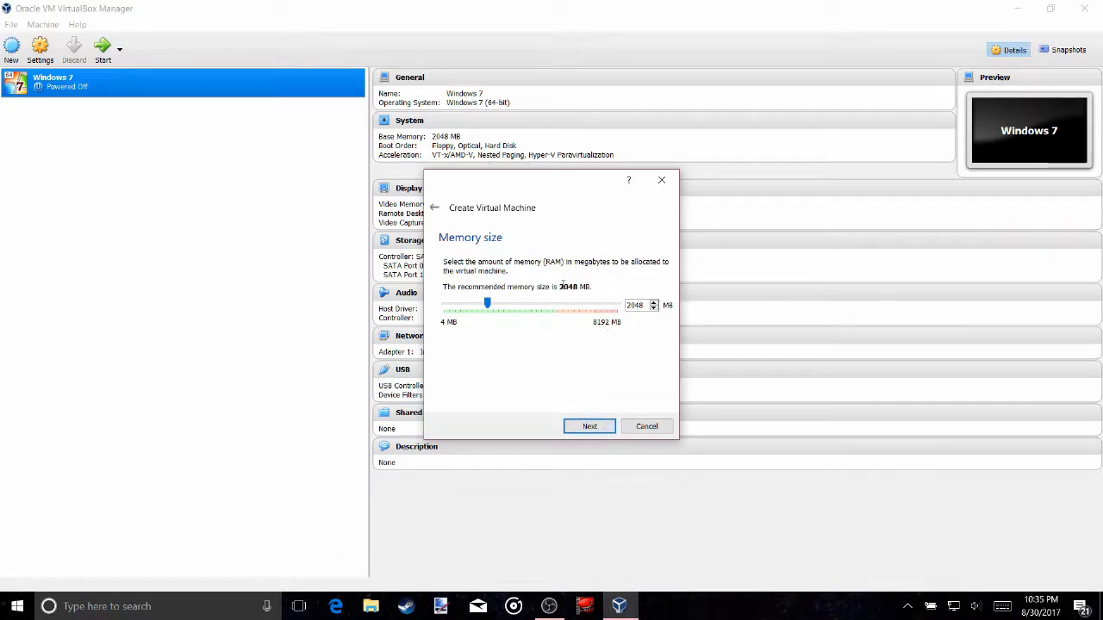
left_click(592, 431)
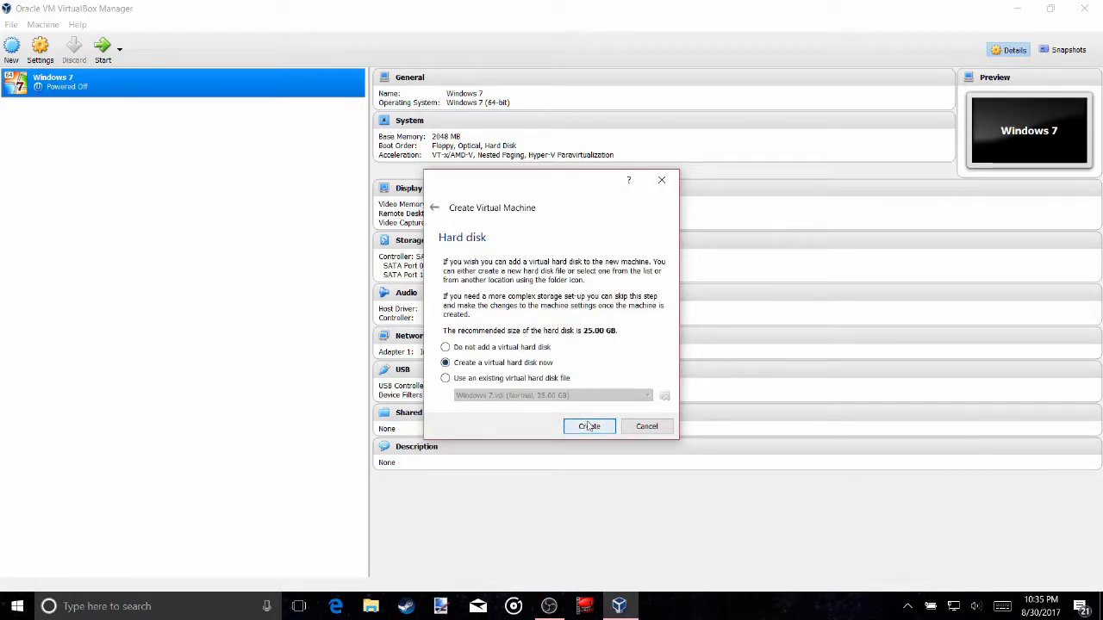
Create a dynamically allocated 25.00 GB VDI virtual hard disk named Windows 8.1 for the machine.
left_click(589, 427)
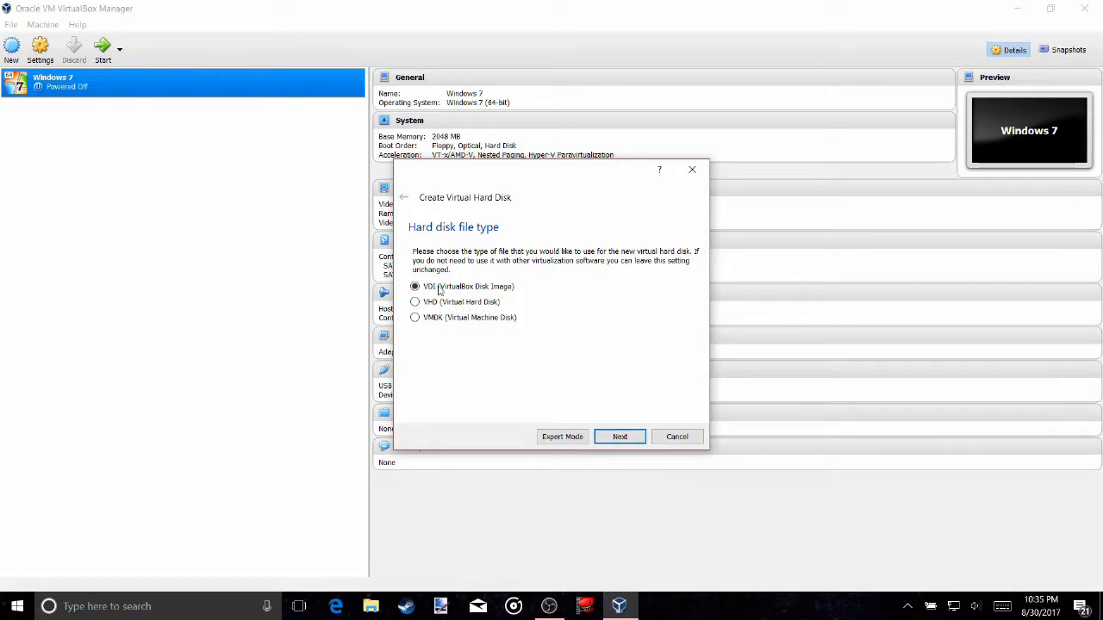
left_click(620, 438)
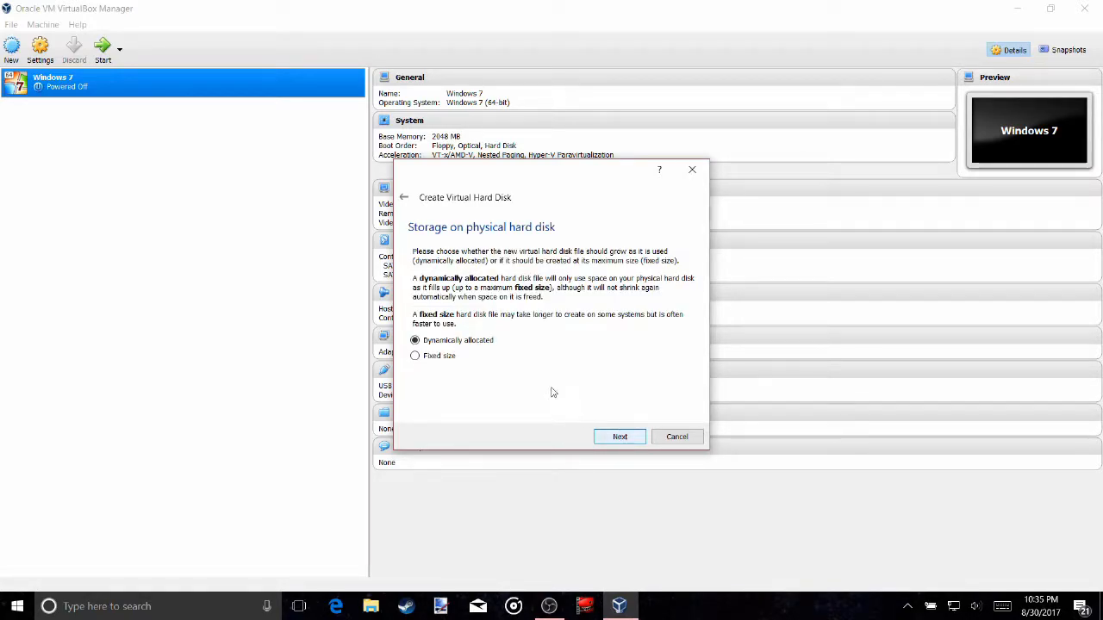
left_click(617, 438)
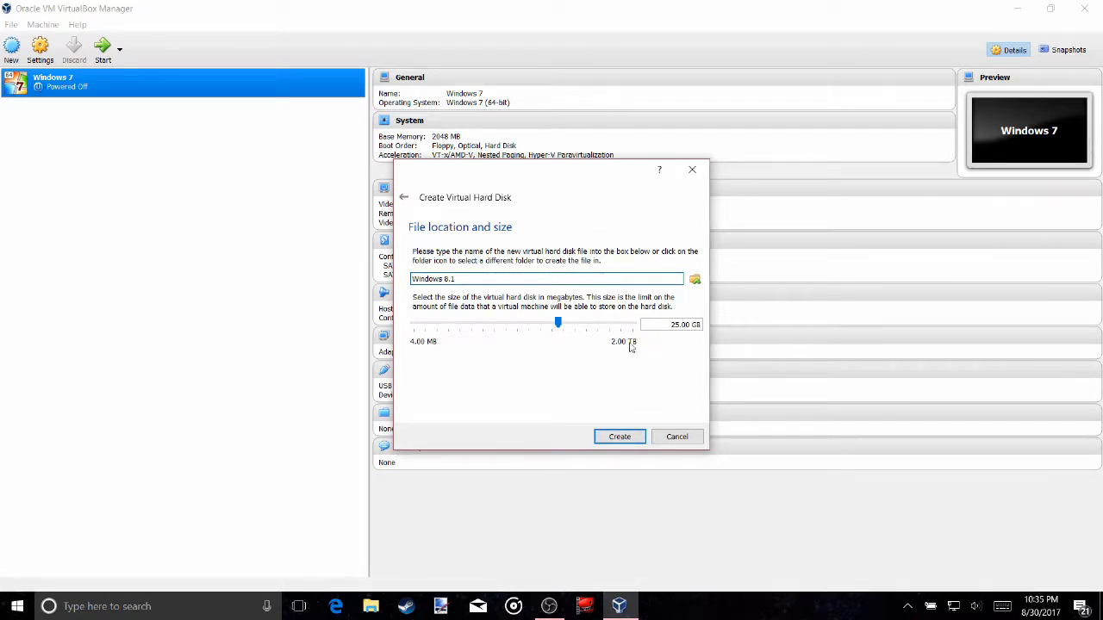
left_click(618, 442)
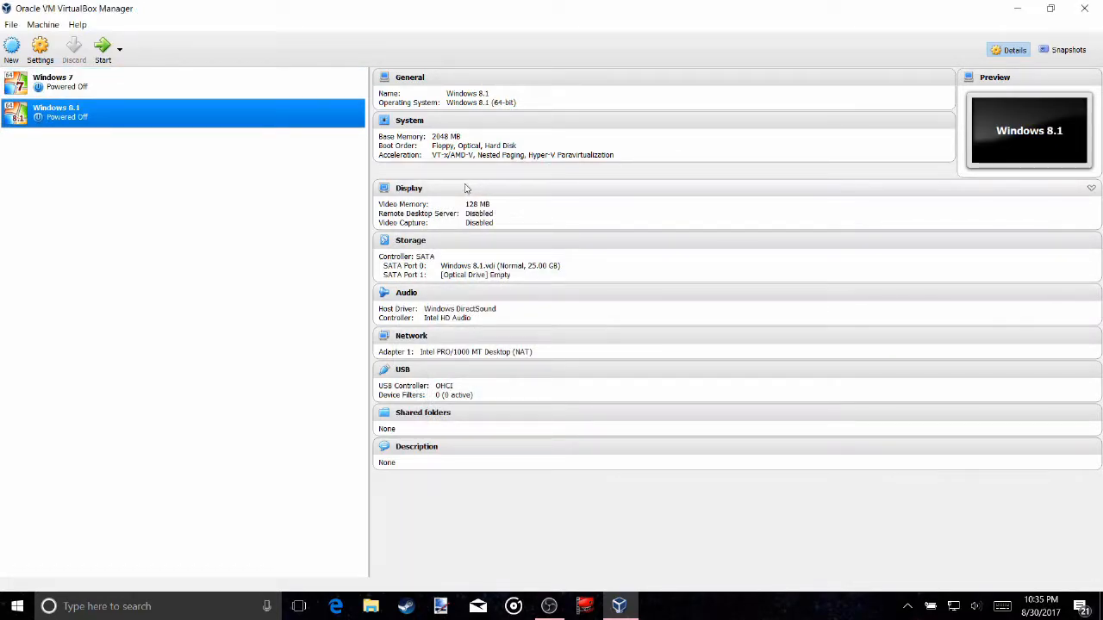
Start the Windows 8.1 machine using the en_windows_8_1_pro_vl_x64_dvd_2971948 image as the start-up disk.
left_click(104, 50)
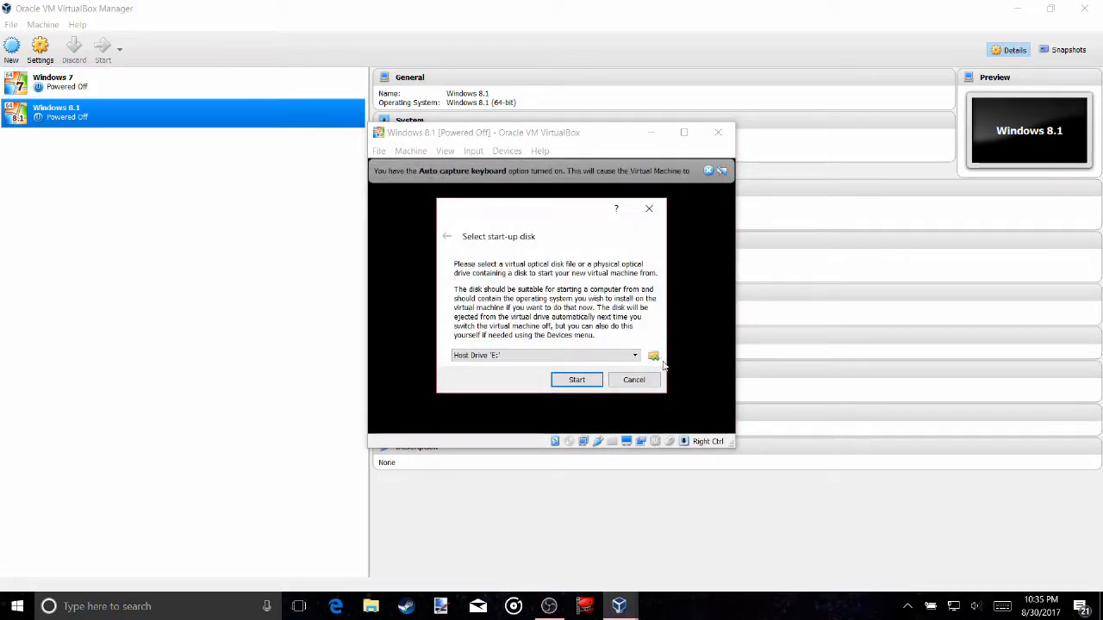
left_click(654, 358)
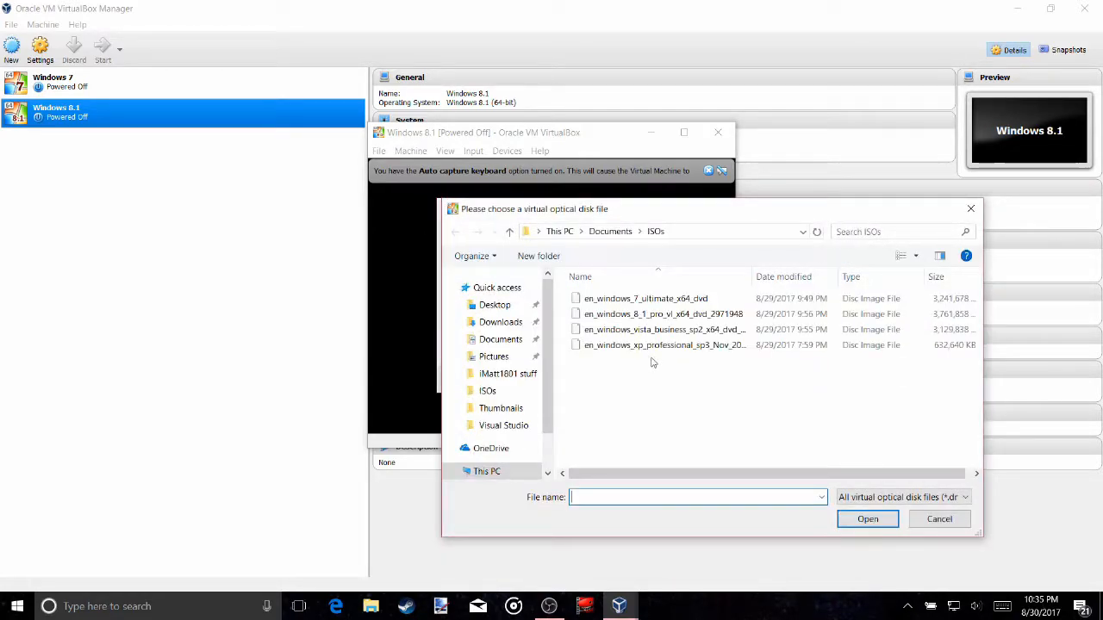
double_click(745, 315)
left_click(589, 380)
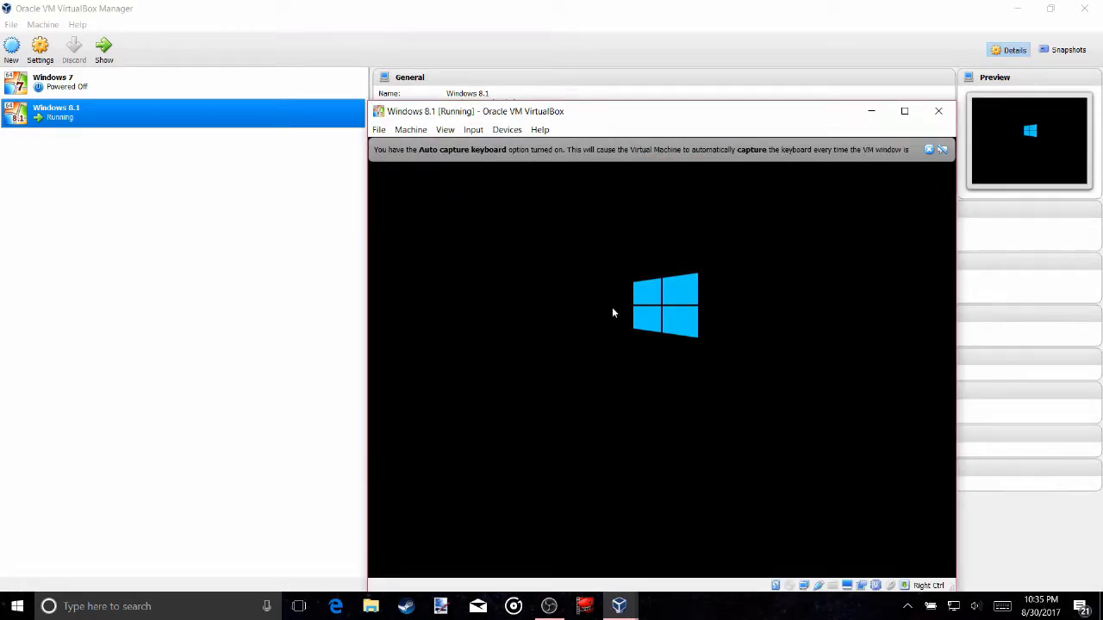
Accept the English (United States) language and US keyboard defaults in Windows Setup and begin the installation.
left_click_drag(620, 117, 507, 78)
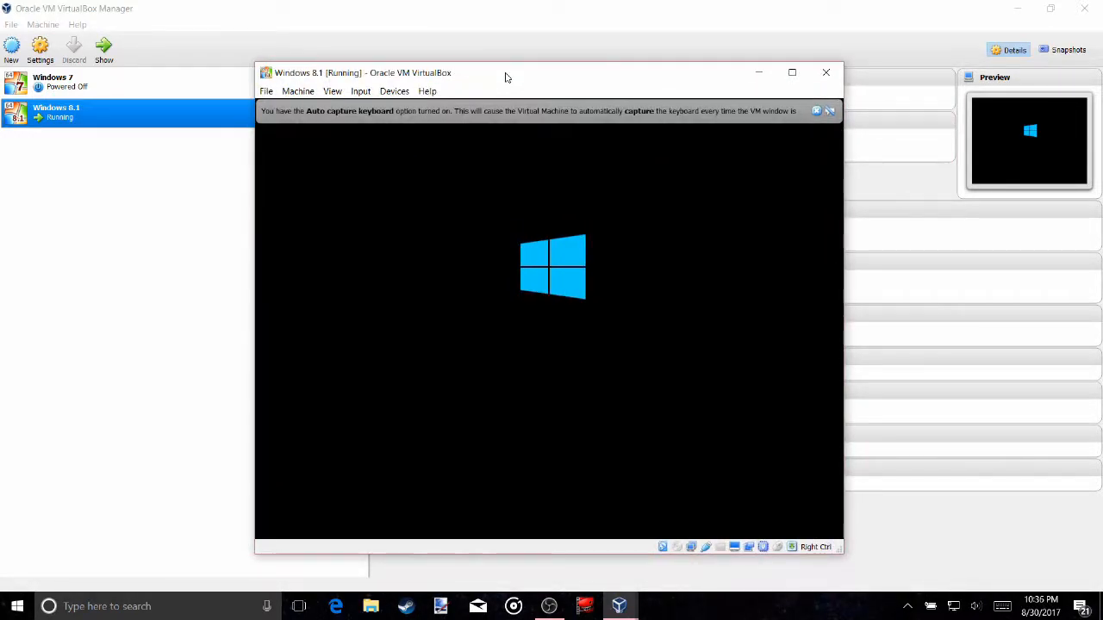
left_click(817, 112)
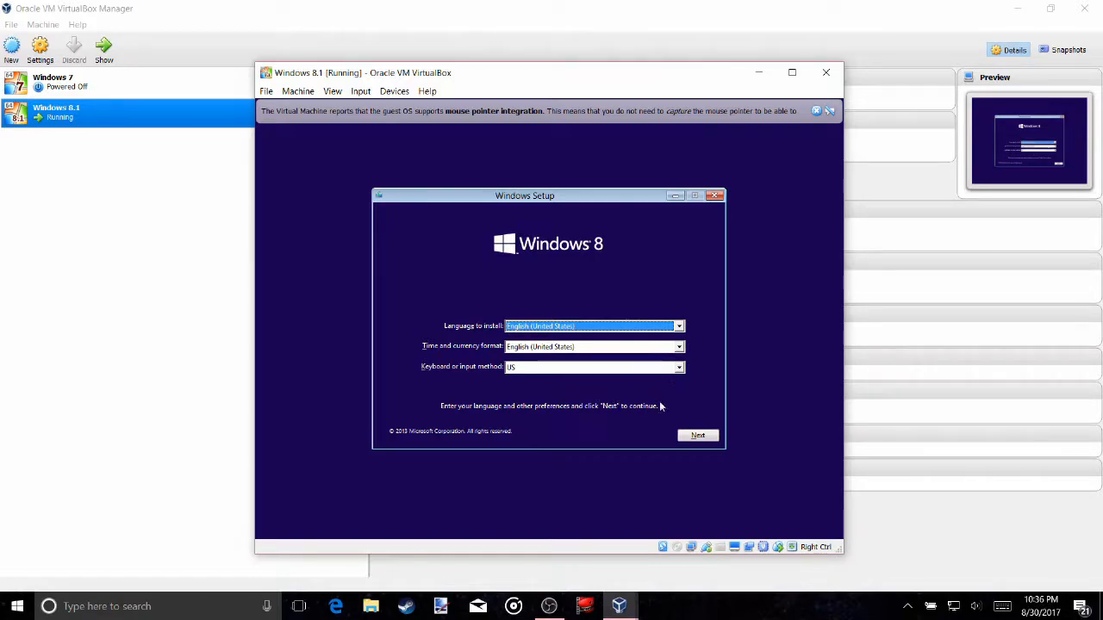
left_click(703, 437)
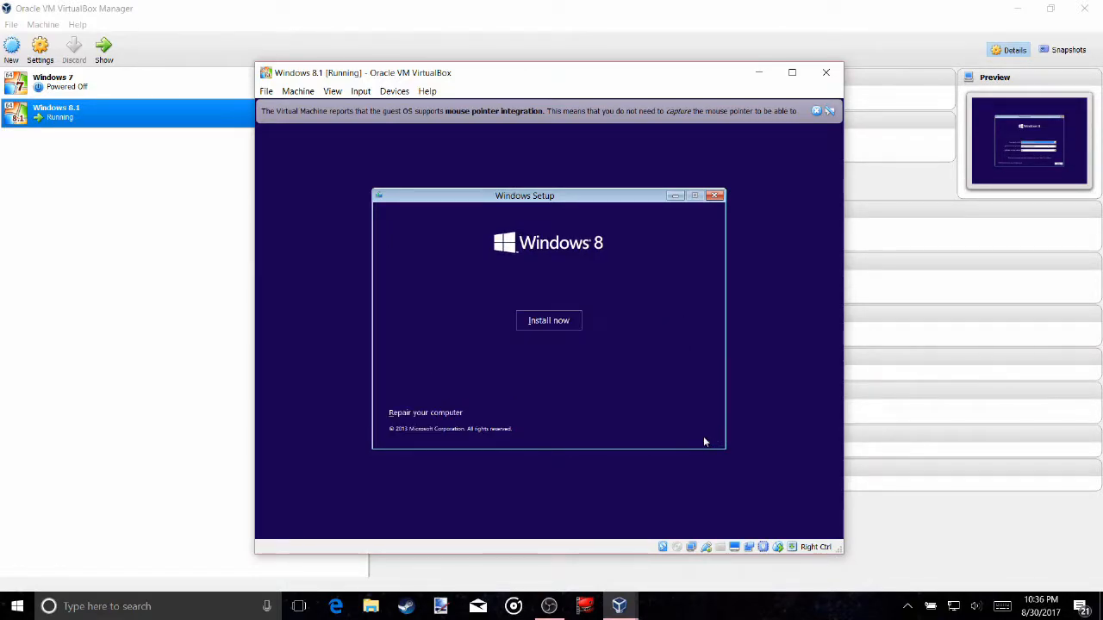
left_click(568, 324)
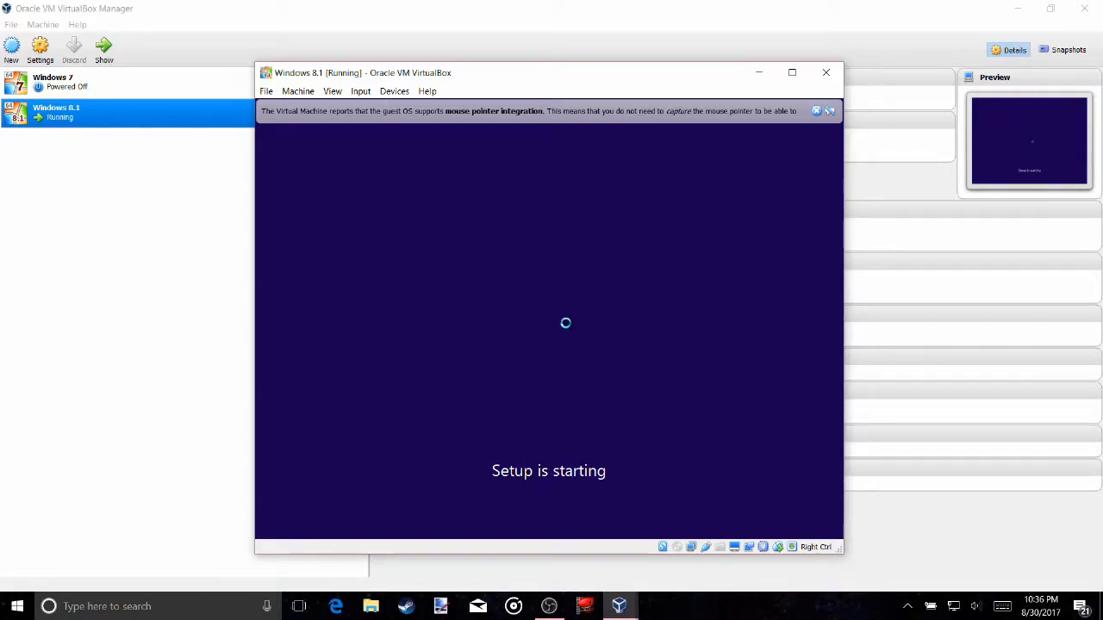
Accept the licence terms and run a custom installation on the Drive 0 unallocated space.
left_click(415, 398)
left_click(698, 419)
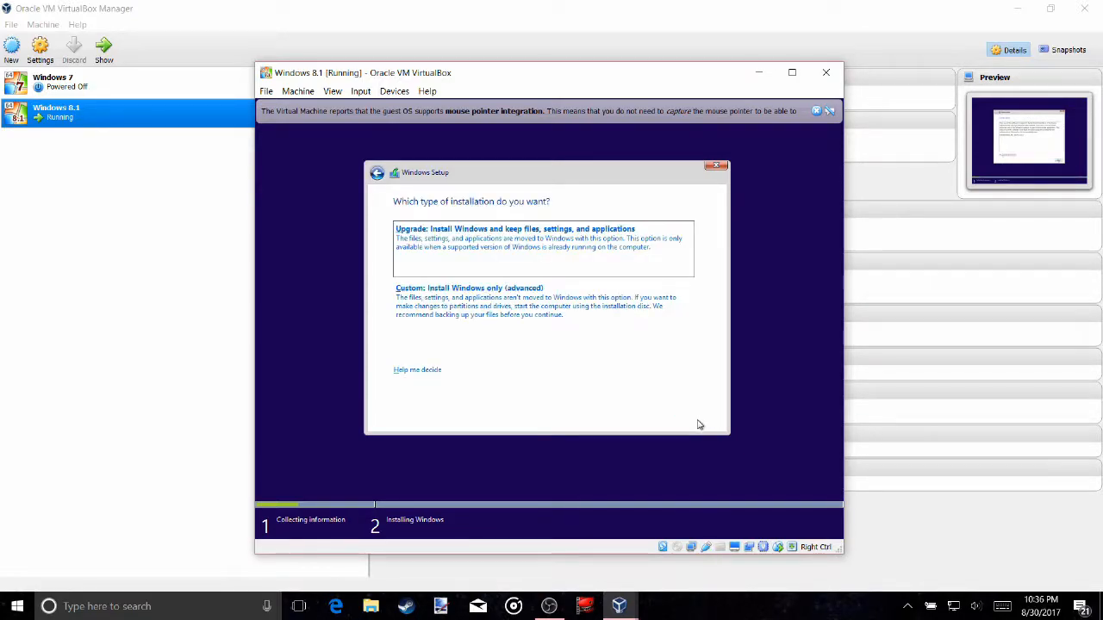
left_click(522, 306)
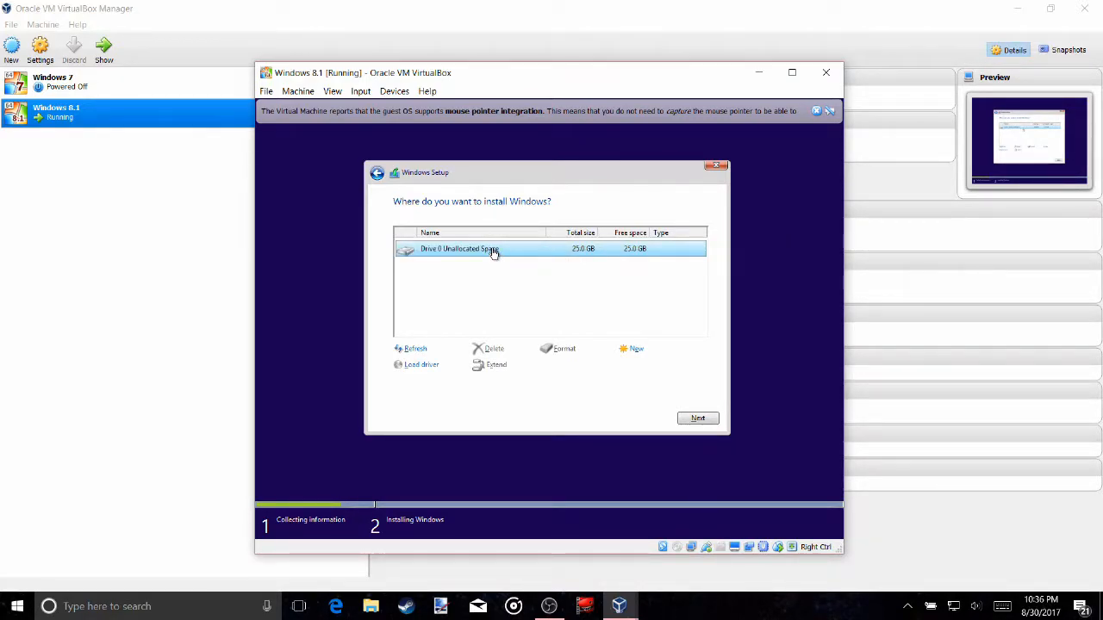
left_click(694, 417)
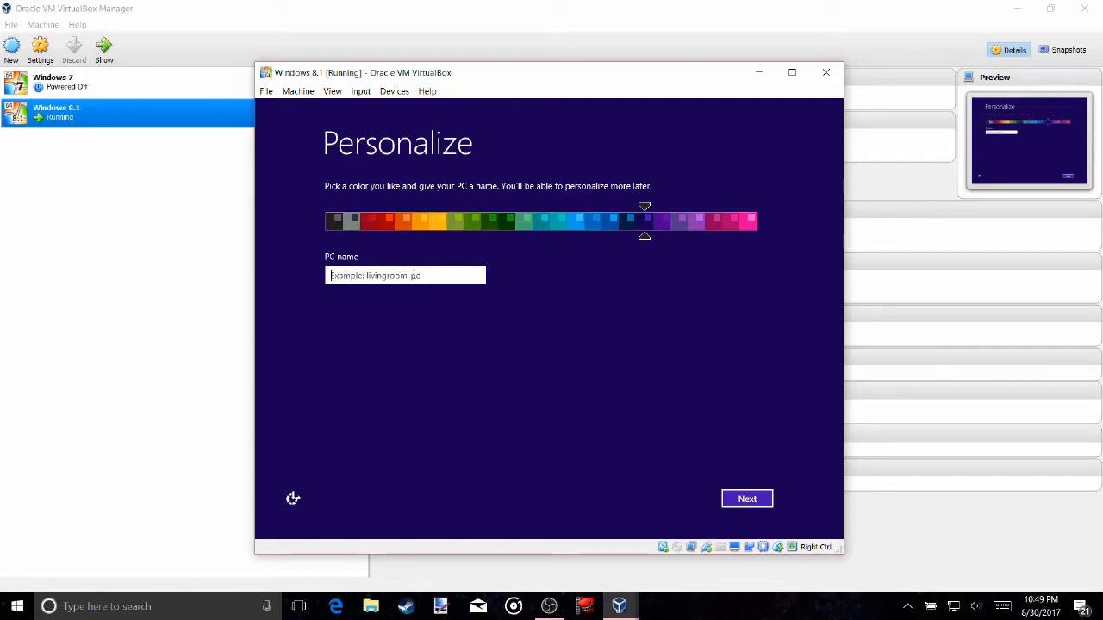
Name the PC Windows81VB, keeping the default colour, and accept the express settings.
type("Windows8")
key("period")
type("1")
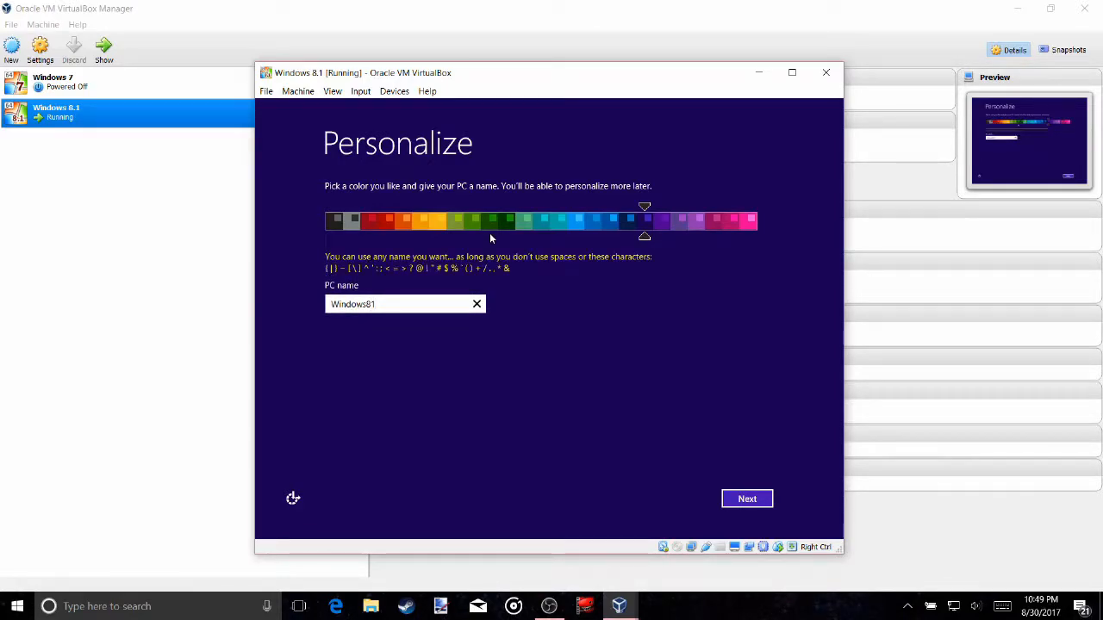
type("VB")
left_click(747, 498)
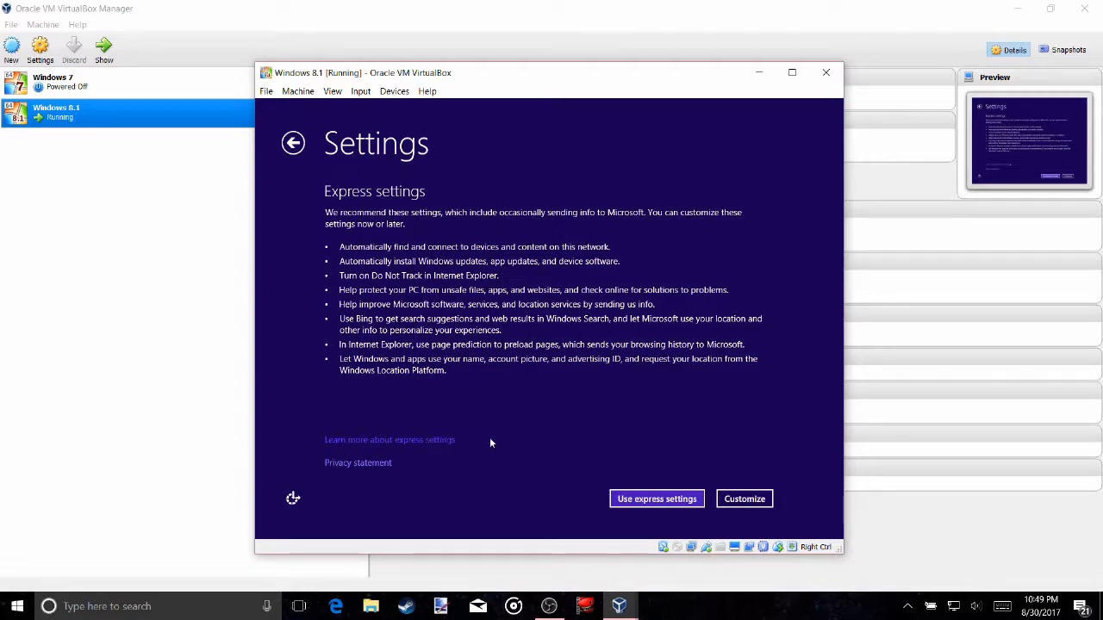
left_click(657, 500)
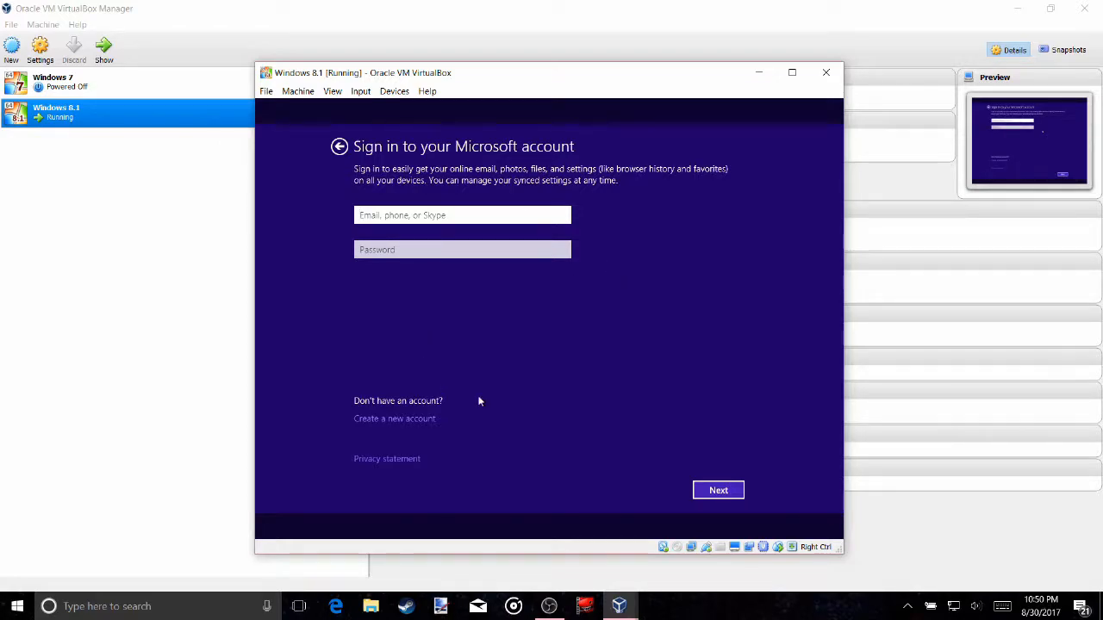
Try to get past the Microsoft account sign-in by reapplying the express settings and requesting a new account.
left_click(340, 148)
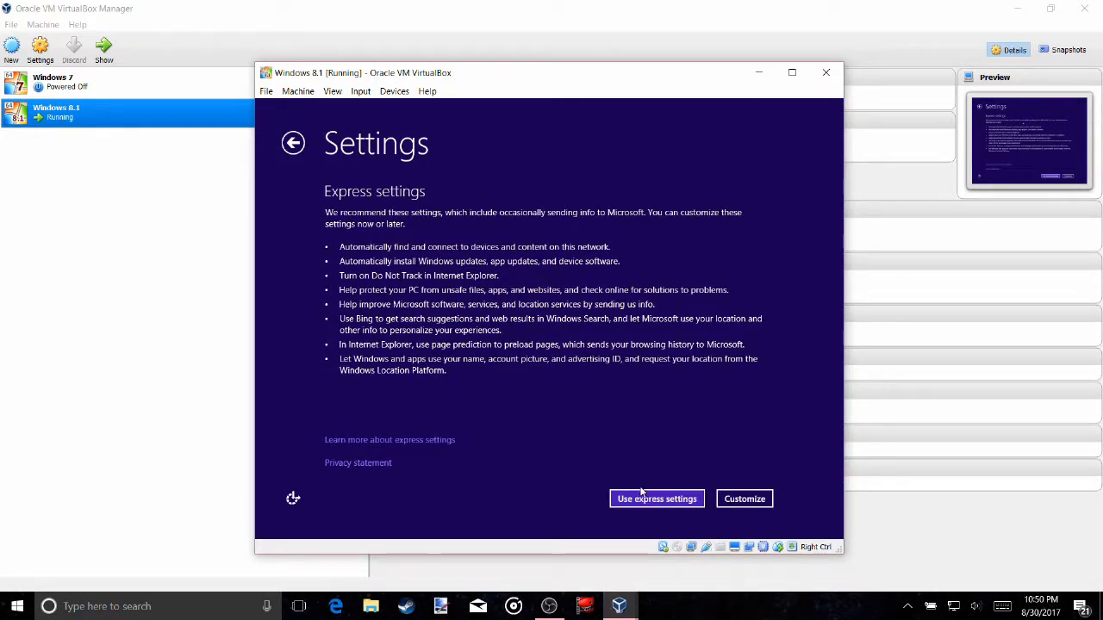
left_click(655, 498)
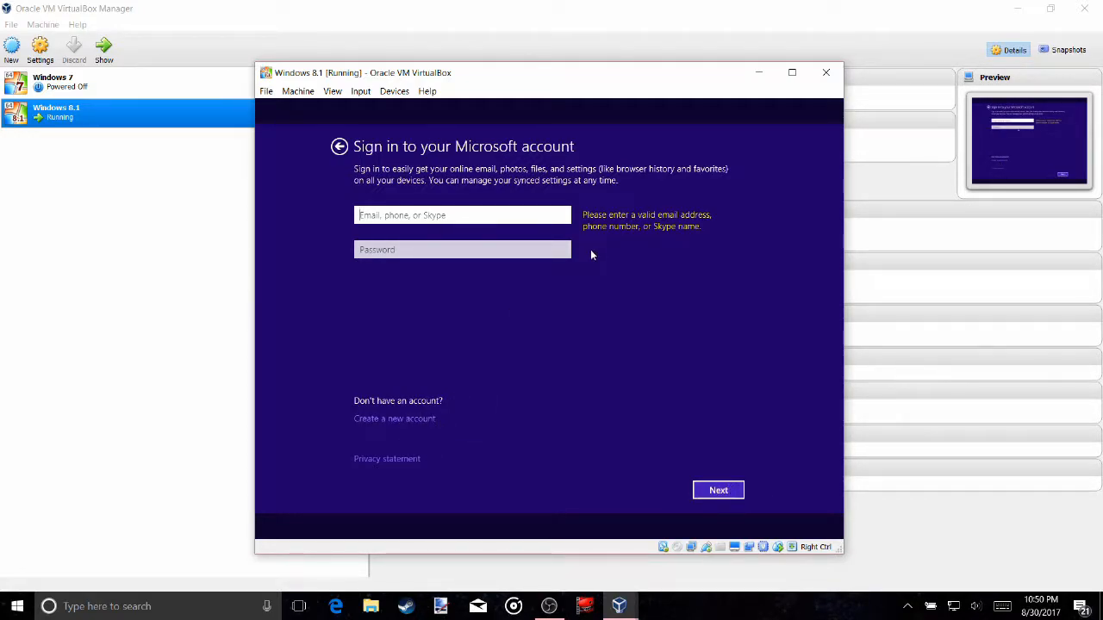
left_click(340, 146)
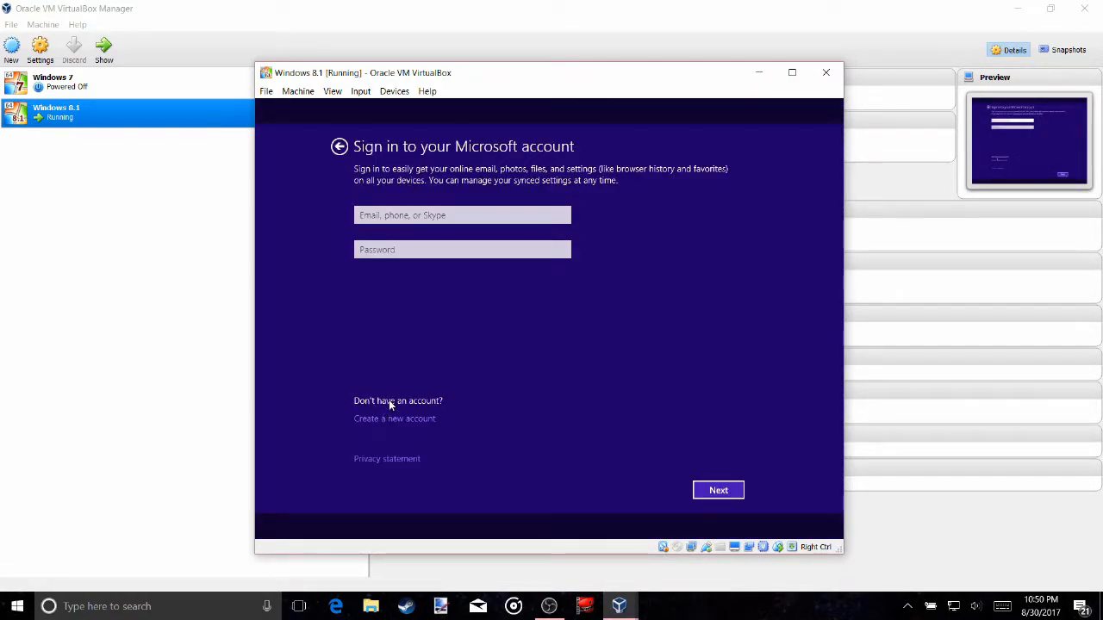
left_click(401, 420)
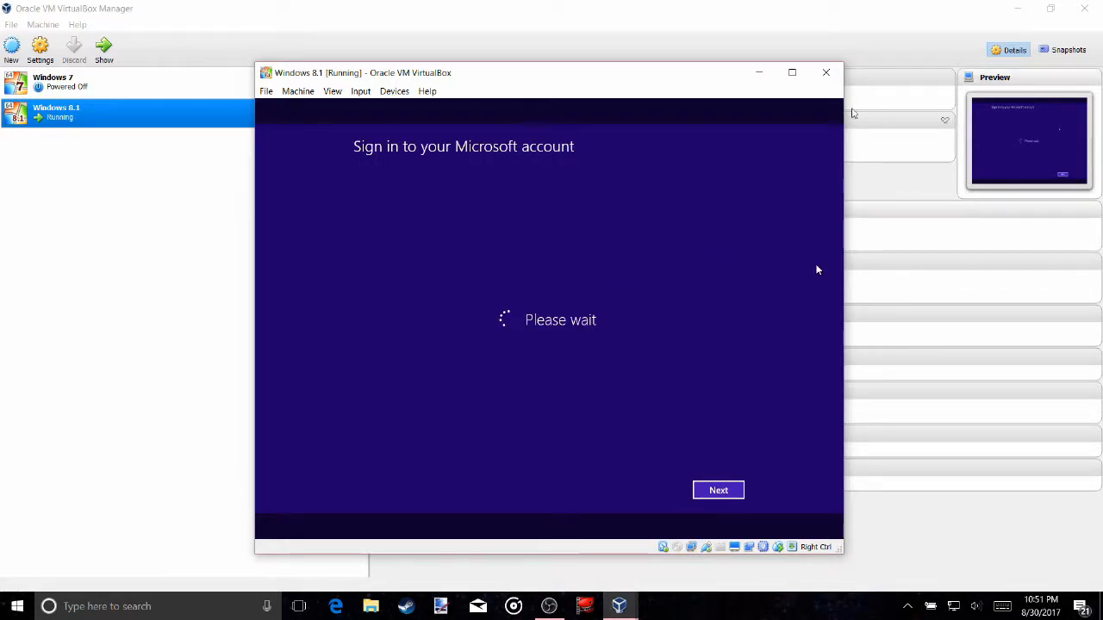
left_click(515, 371)
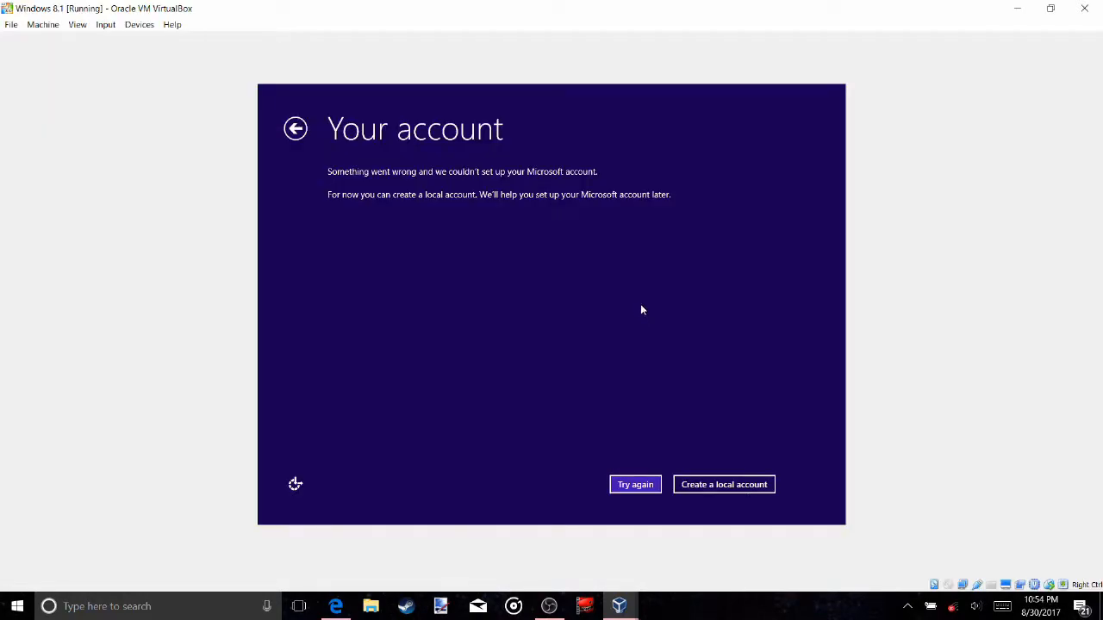
Restore the virtual machine window to its smaller size and close the web browser with all its tabs.
left_click(1051, 8)
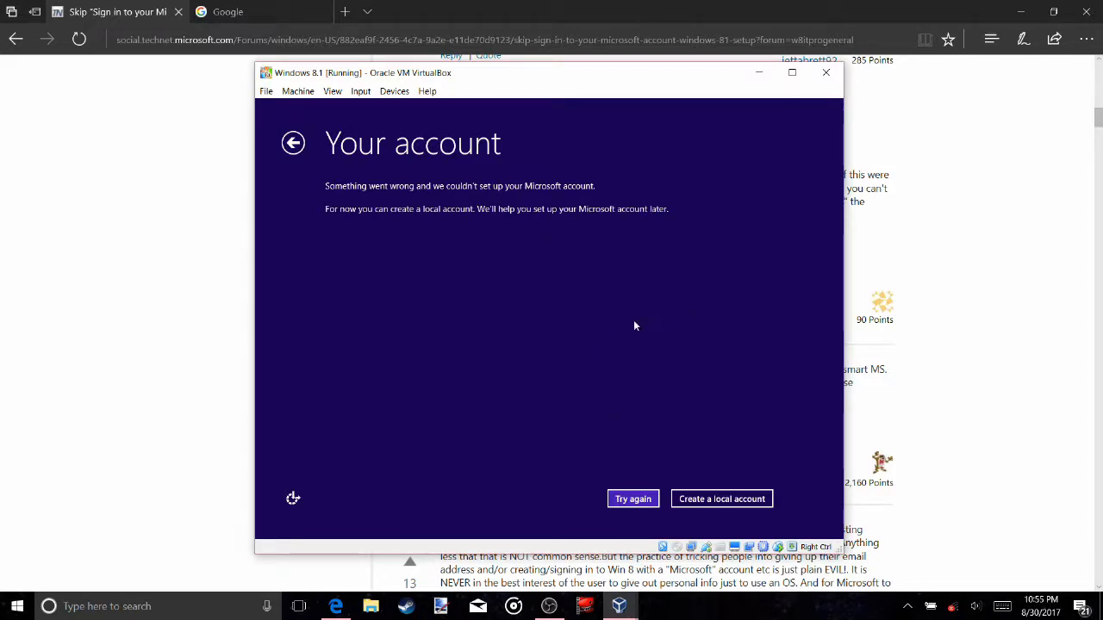
left_click(1089, 9)
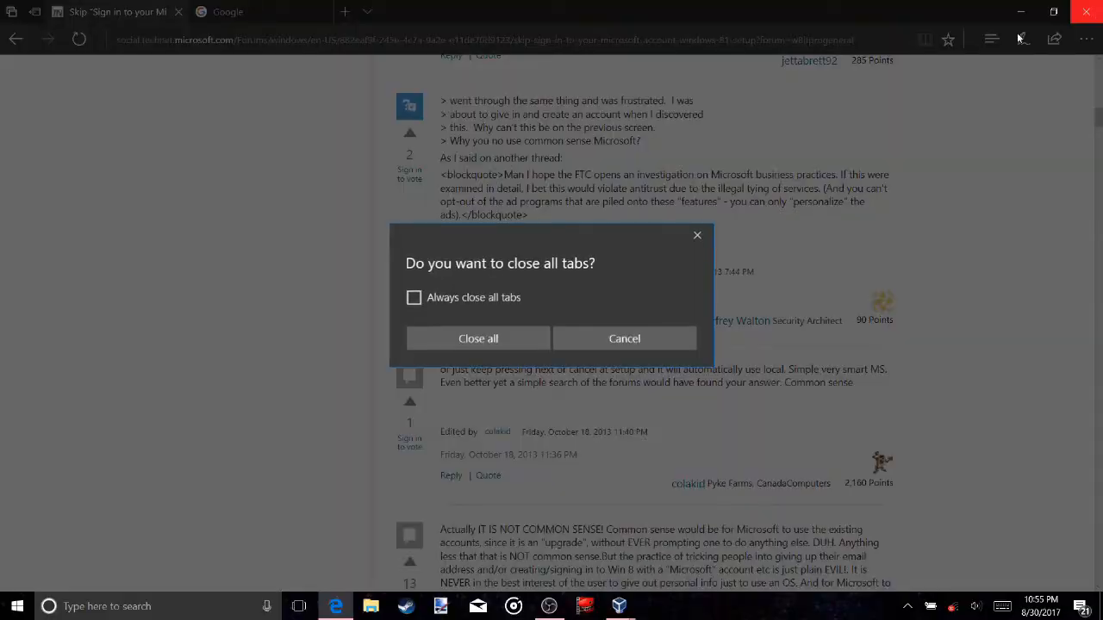
left_click(513, 339)
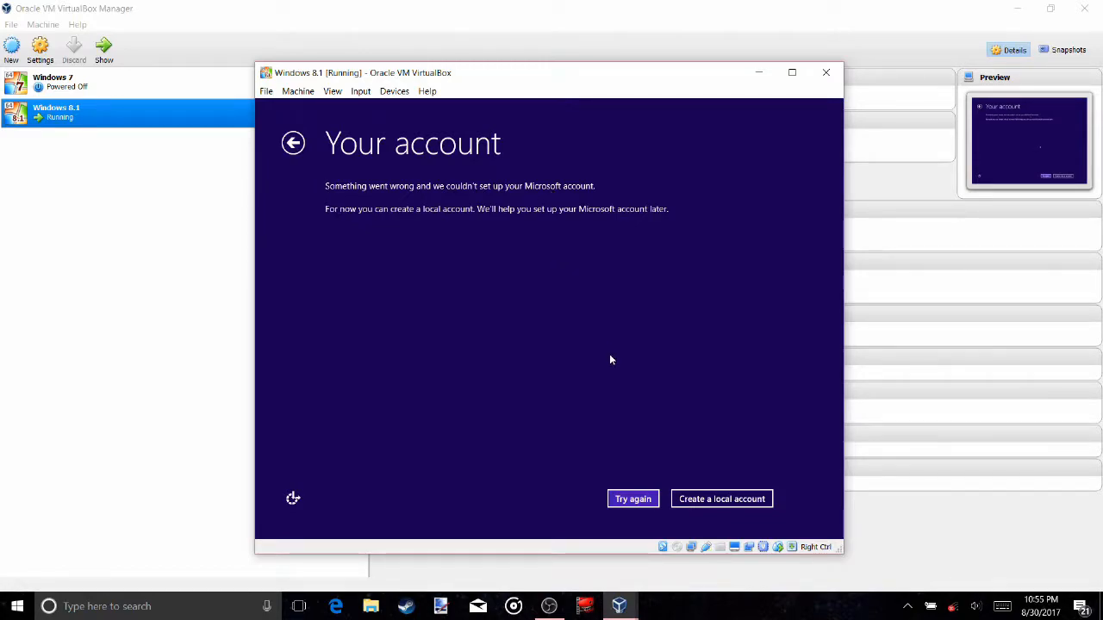
Create a local account with the user's first name and no password, and finish the setup.
left_click(751, 503)
type("Matt")
key("Tab")
key("Return")
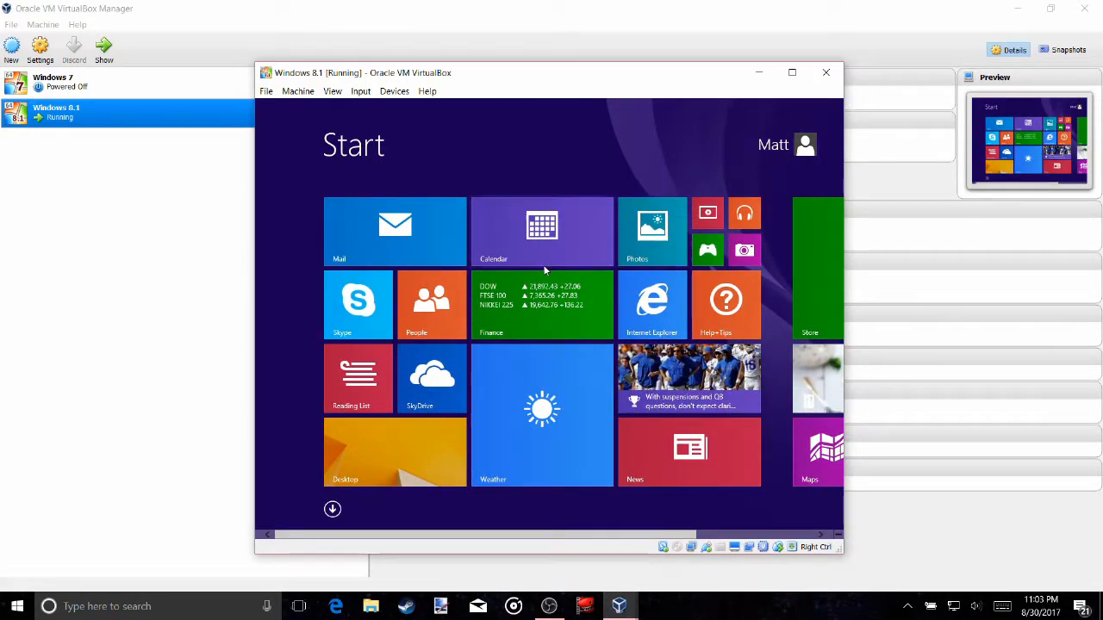
Look through the Start screen tiles and open the Windows 8.1 desktop.
scroll(544, 271, "down", 2)
scroll(545, 271, "up", 2)
left_click(386, 439)
left_click_drag(684, 274, 443, 428)
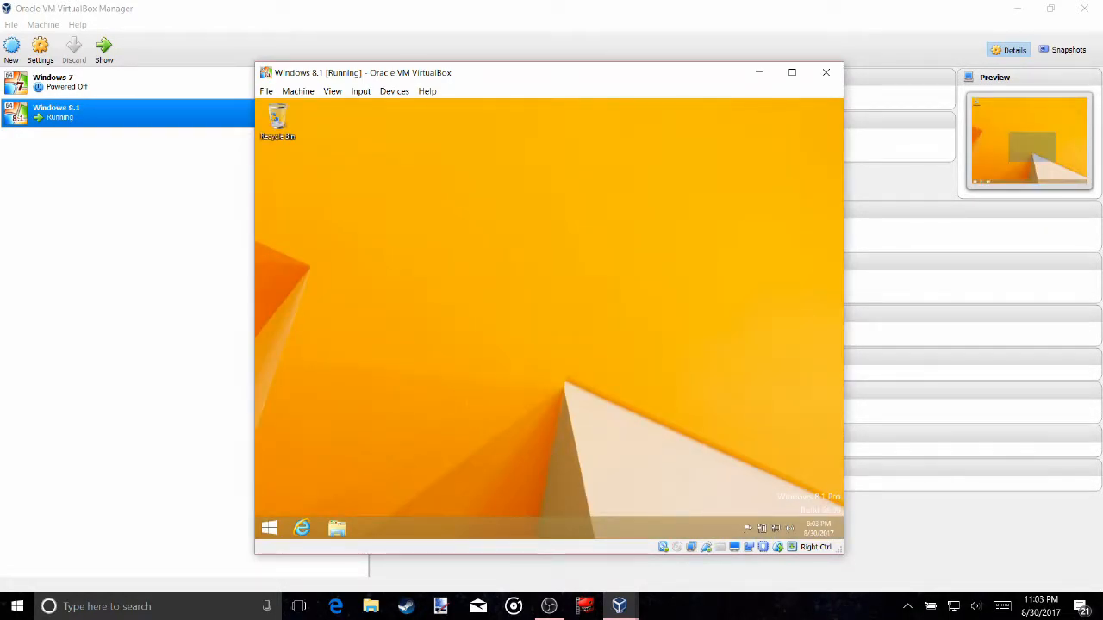
Return to the Start screen and show the user account's options.
left_click(269, 528)
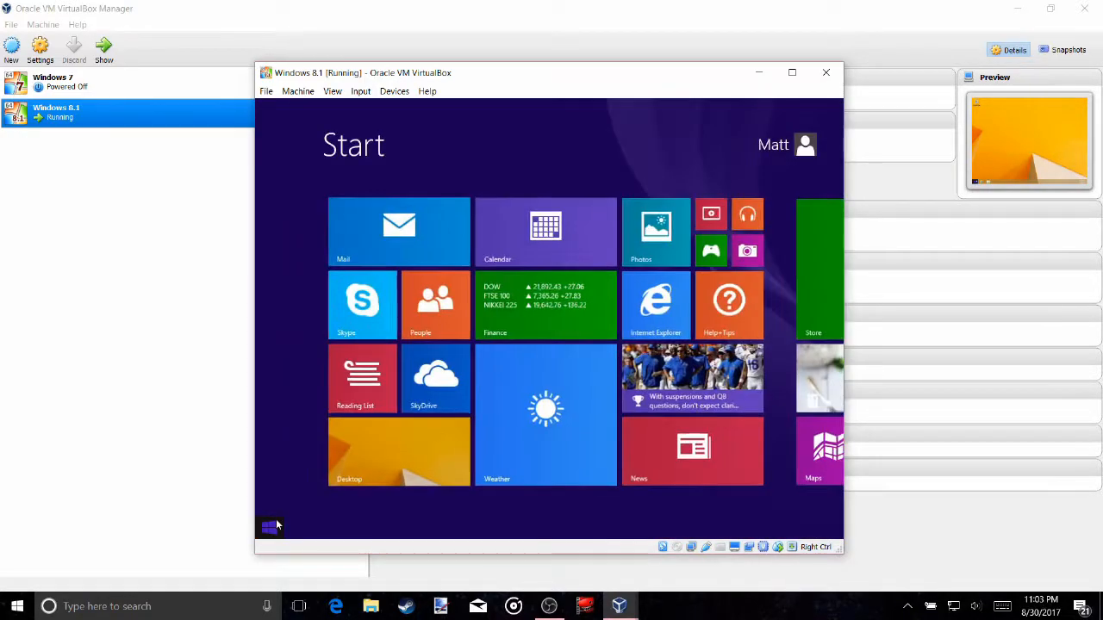
left_click(780, 145)
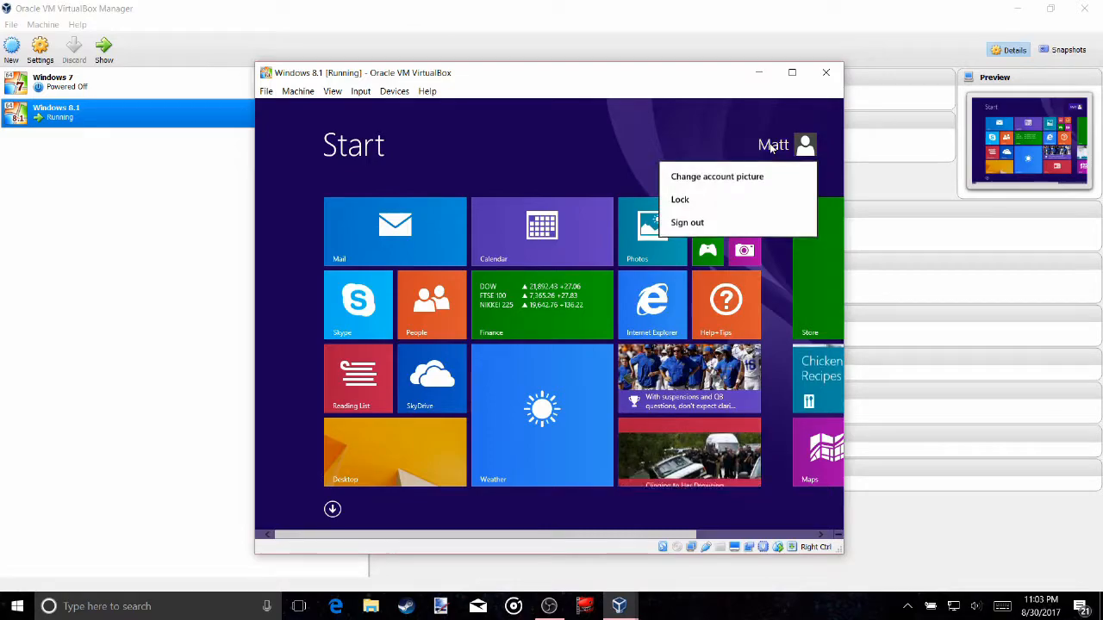
Sign out of the Windows 8.1 account and shut down the virtual machine from its sign-in screen.
left_click(688, 224)
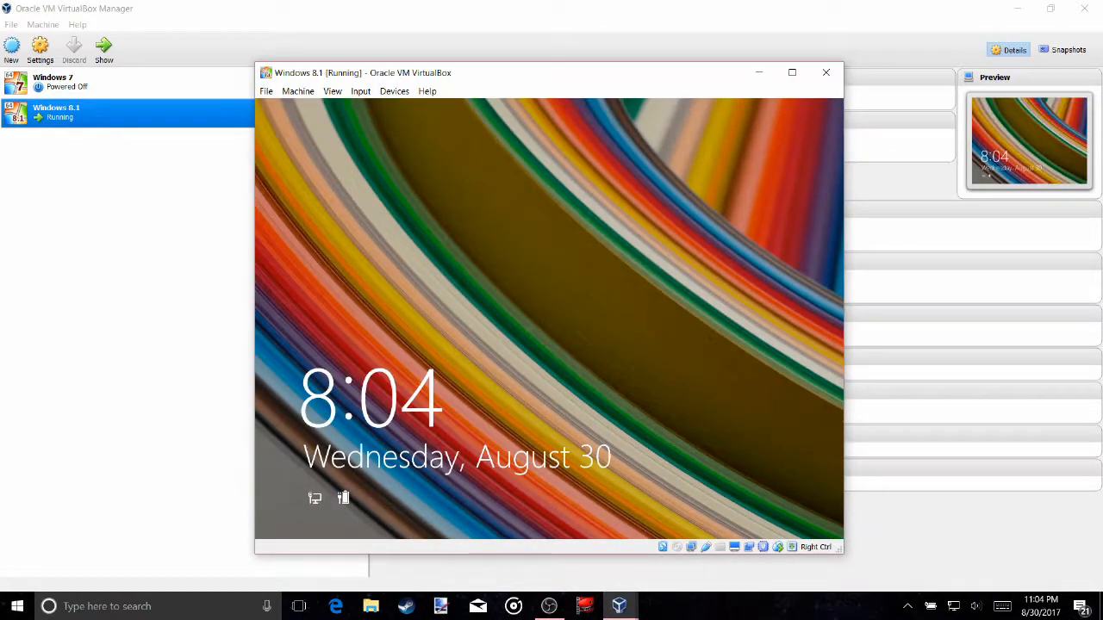
left_click(460, 145)
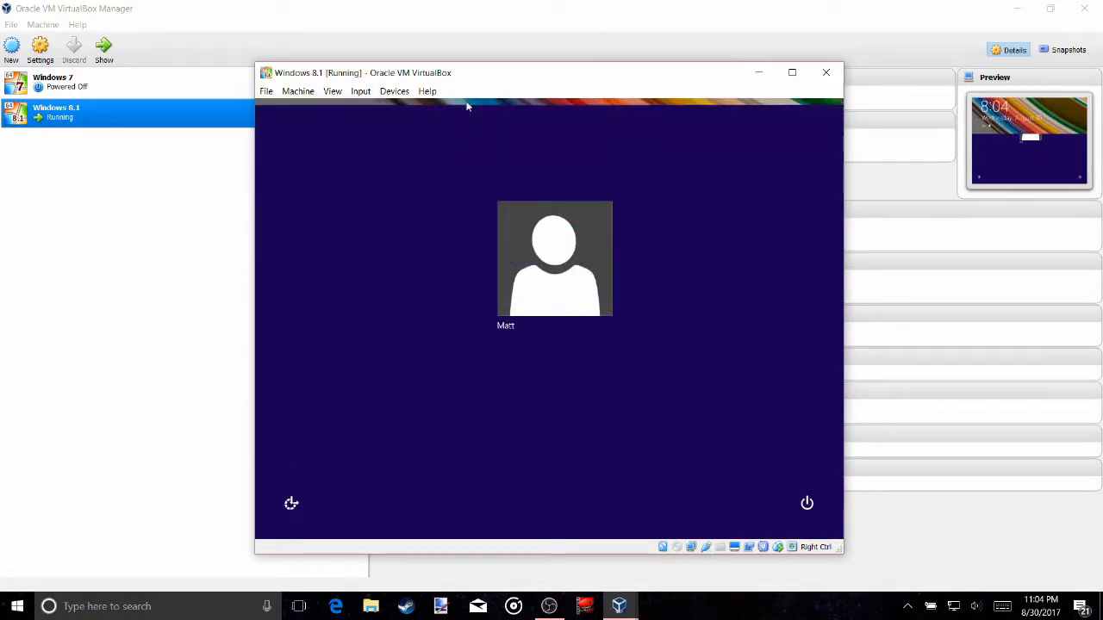
left_click(806, 504)
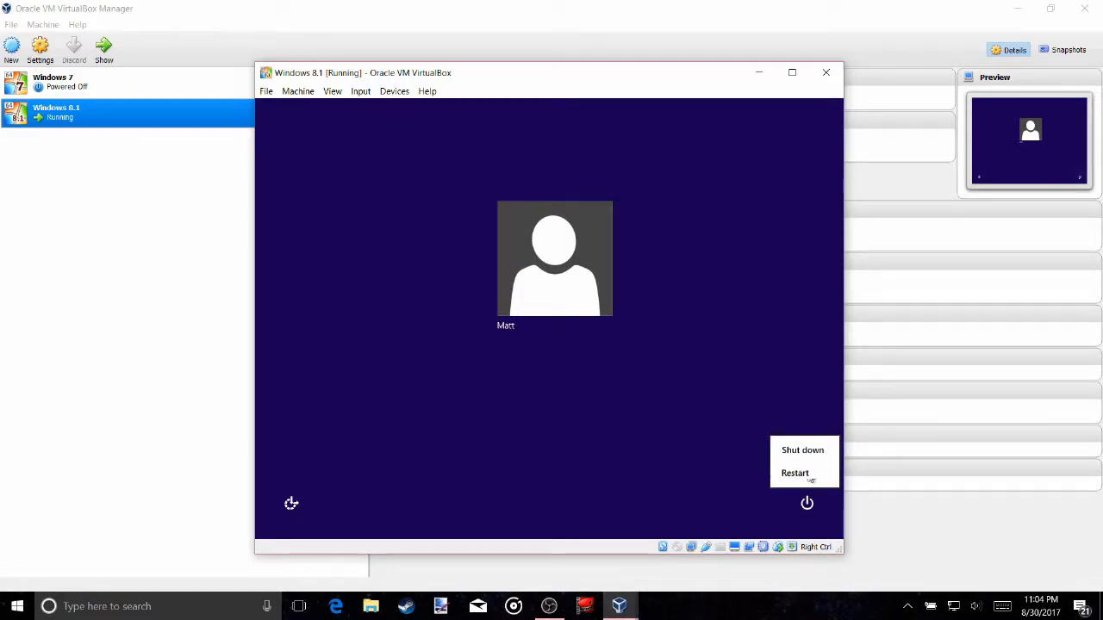
left_click(803, 451)
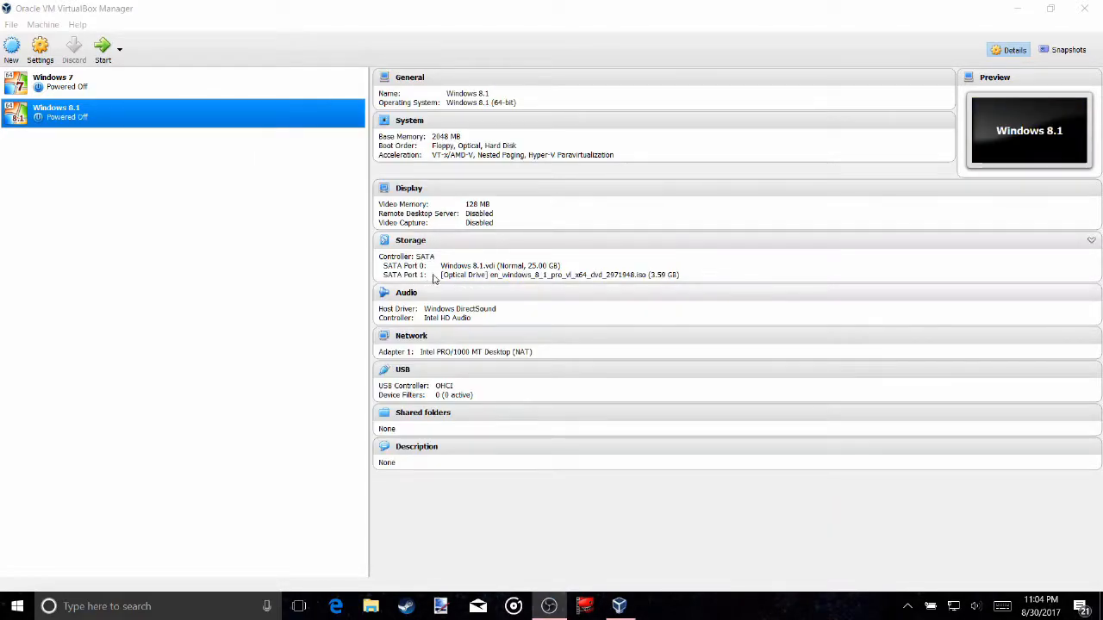
Remove the Windows 8.1 installation disk from the virtual optical drive, start the virtual machine, and dismiss the keyboard capture notice.
left_click(600, 275)
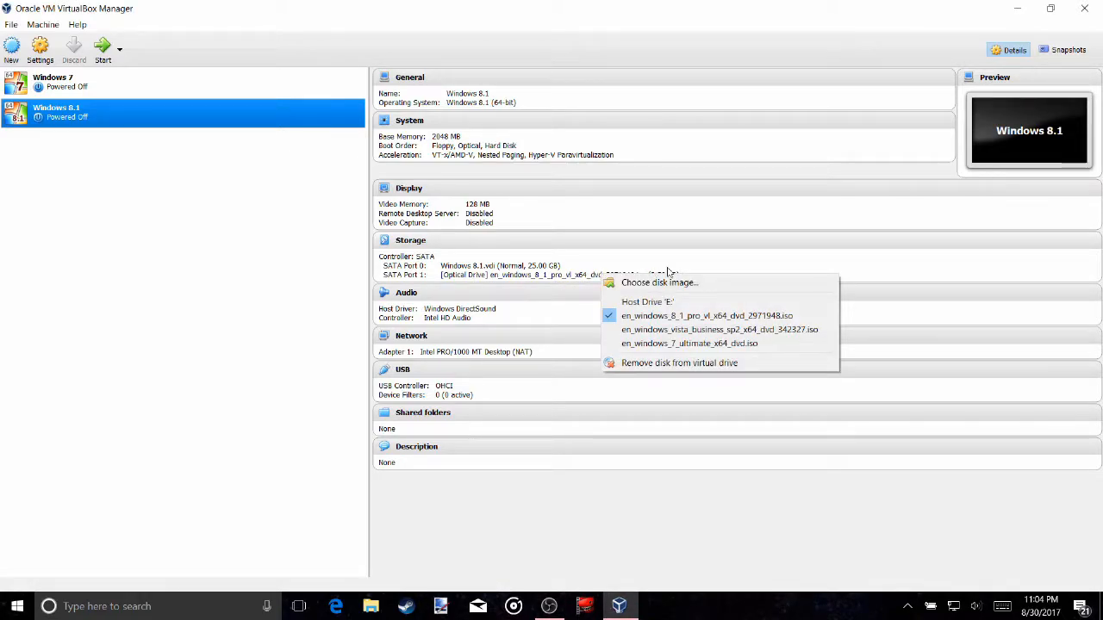
left_click(728, 364)
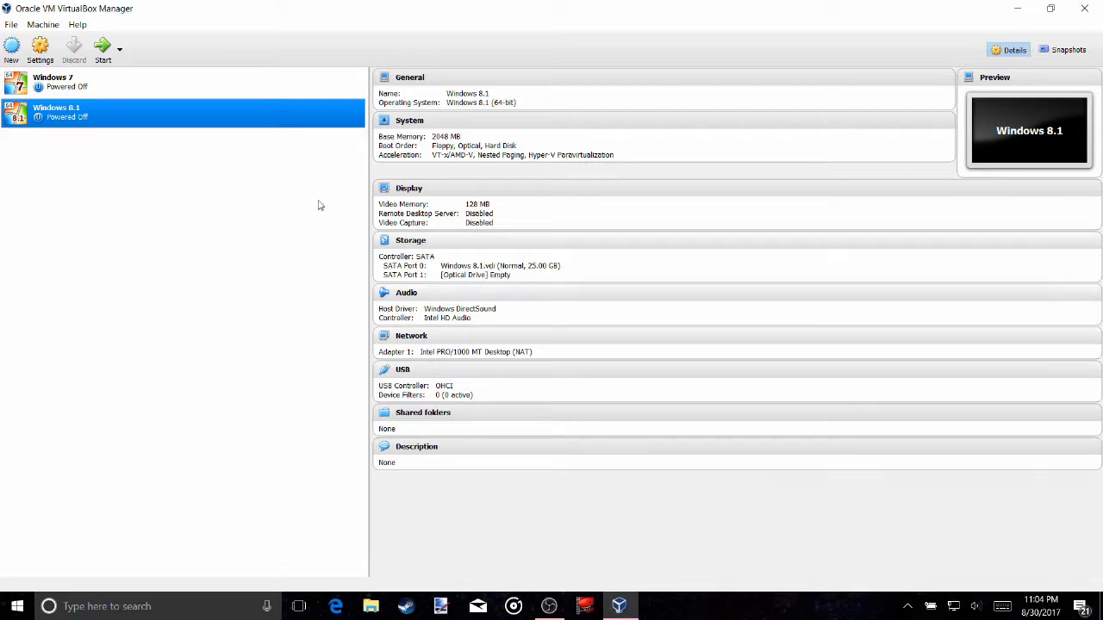
left_click(112, 54)
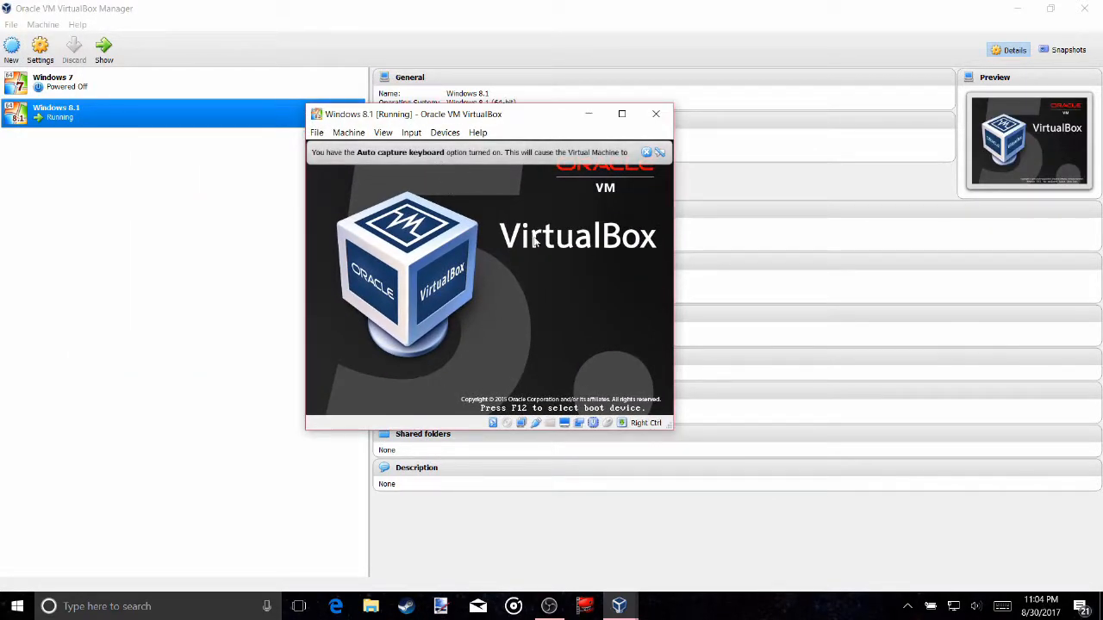
left_click_drag(549, 112, 517, 59)
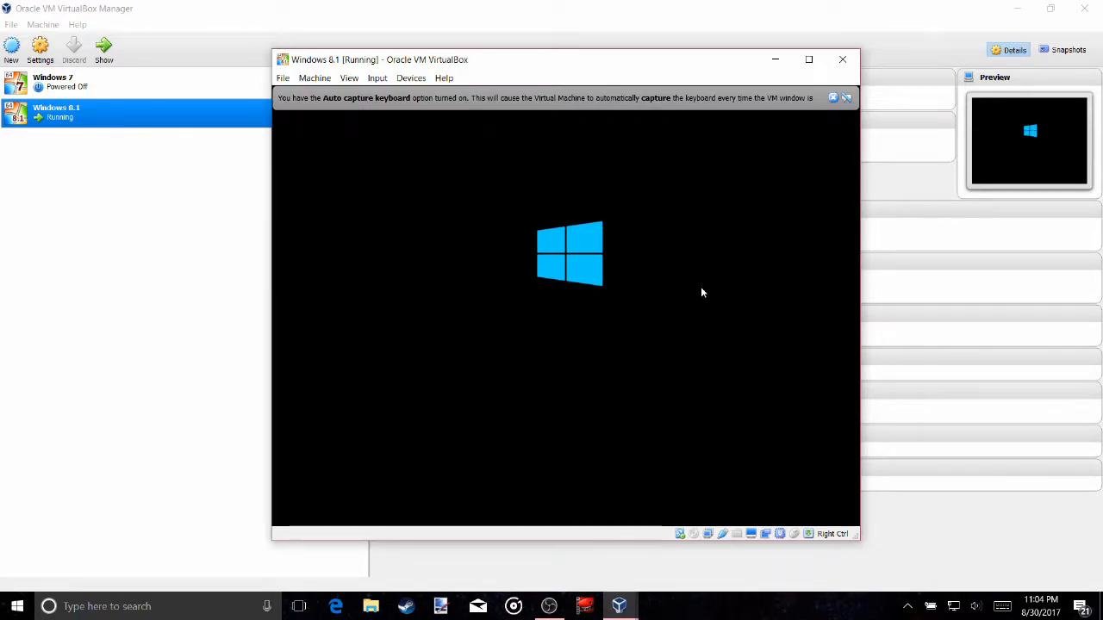
left_click(846, 97)
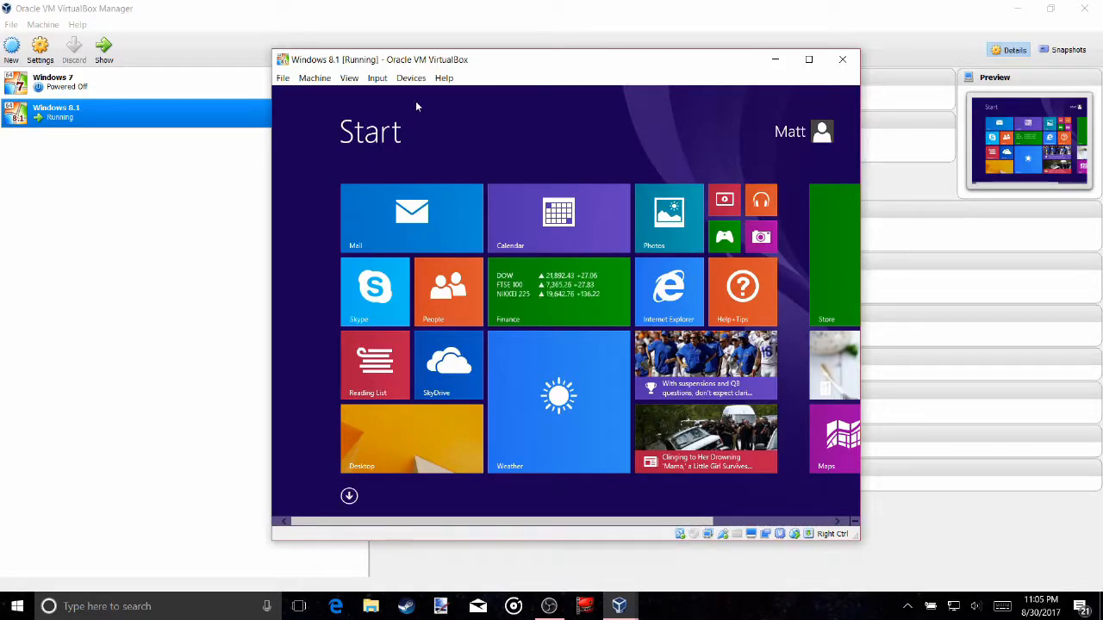
Insert the Guest Additions CD image into the running Windows 8.1 virtual machine.
left_click(314, 78)
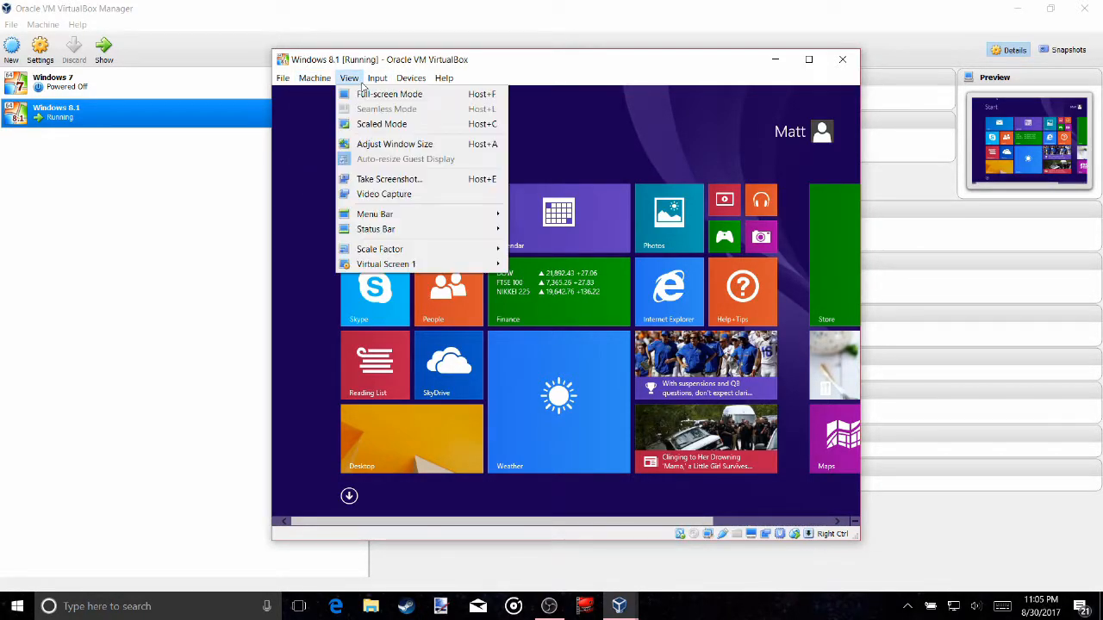
mouse_move(405, 78)
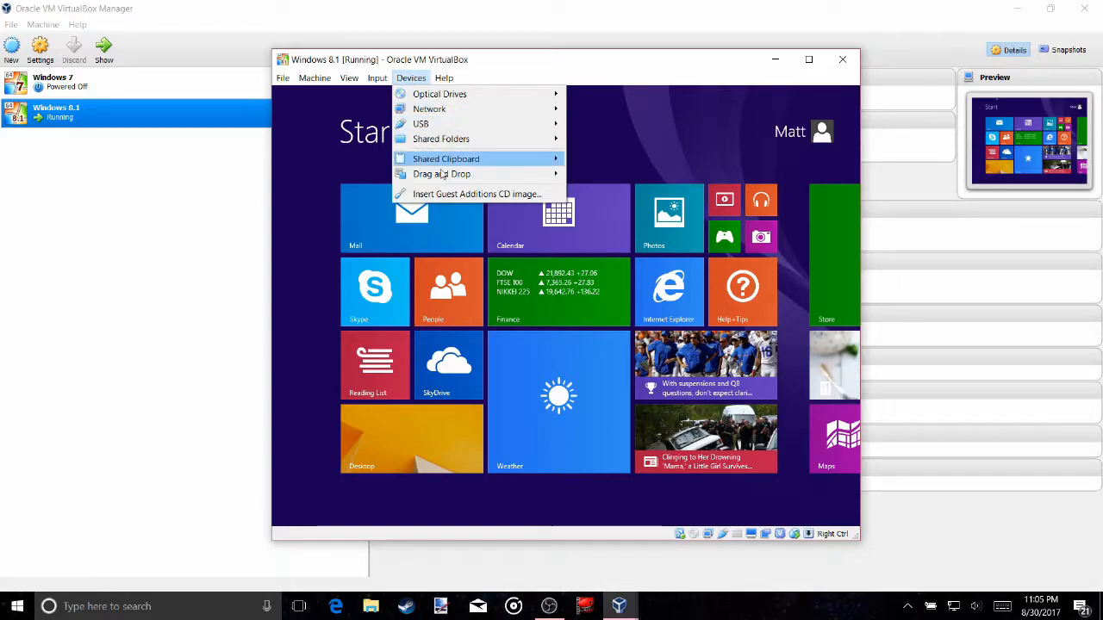
left_click(518, 195)
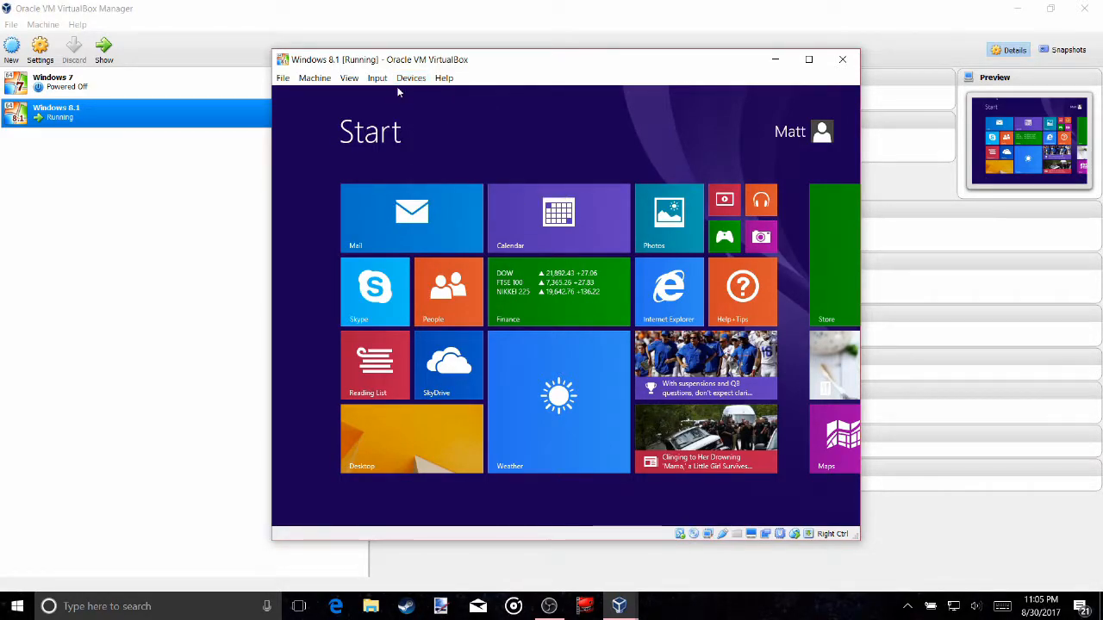
Launch the VirtualBox Guest Additions installer from CD Drive (D:) through File Explorer on the desktop and allow it to make changes.
left_click(431, 453)
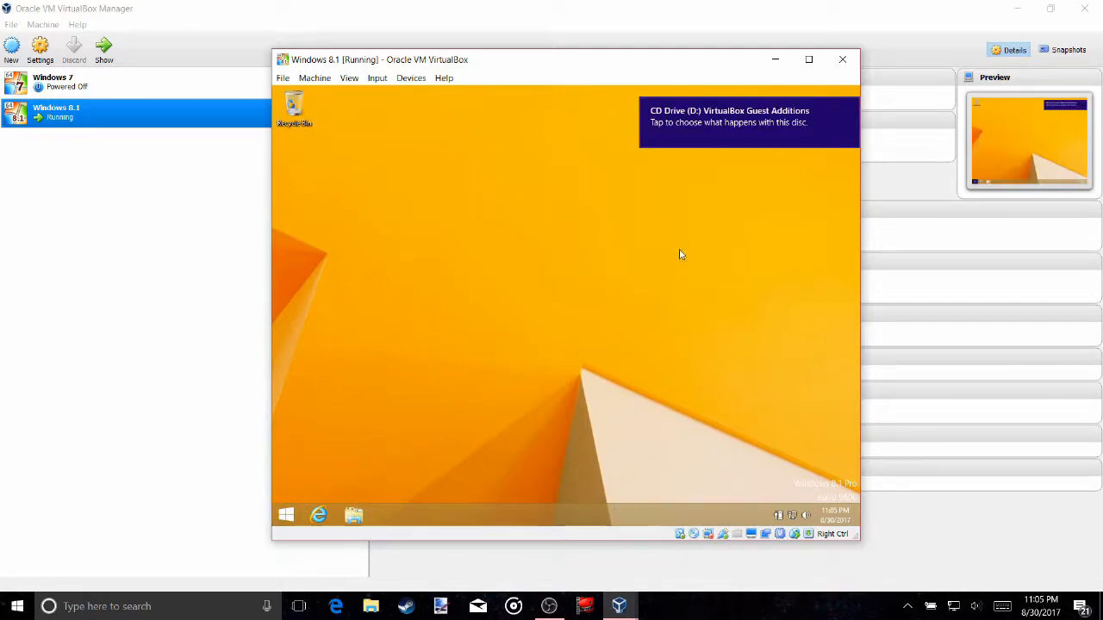
left_click(354, 515)
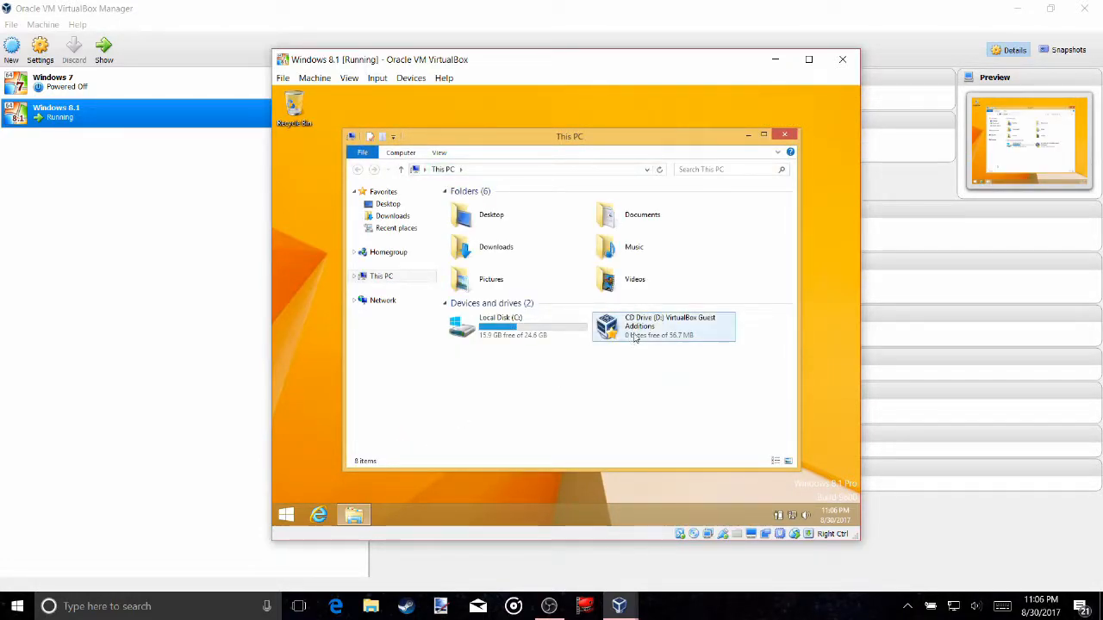
left_click(668, 335)
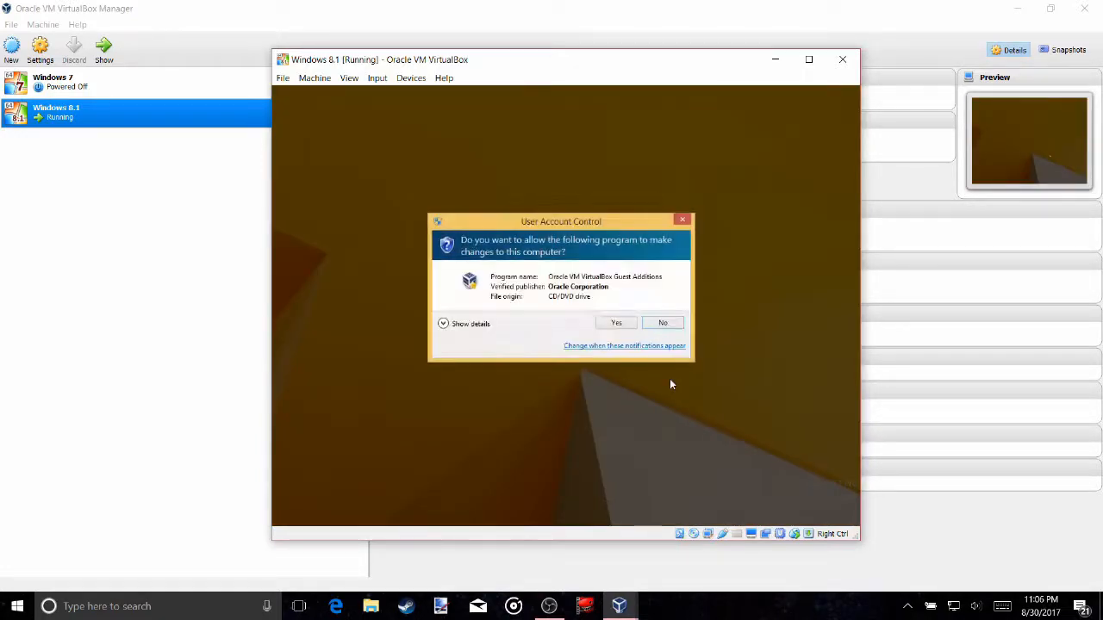
left_click(624, 320)
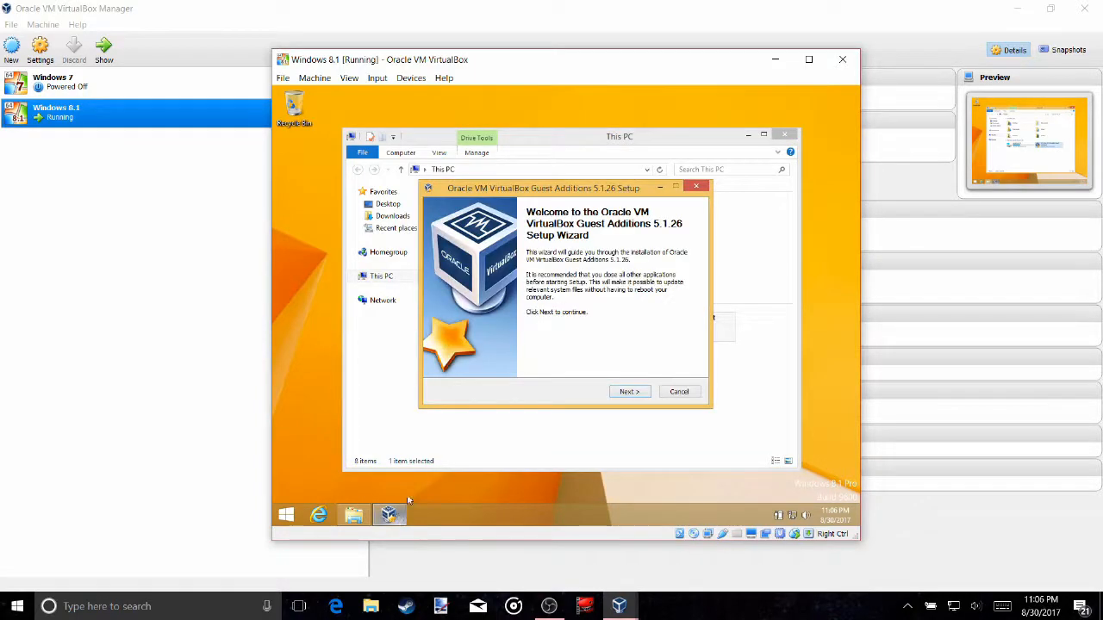
Start installing VirtualBox Guest Additions 5.1.26 in the default destination folder.
left_click(639, 393)
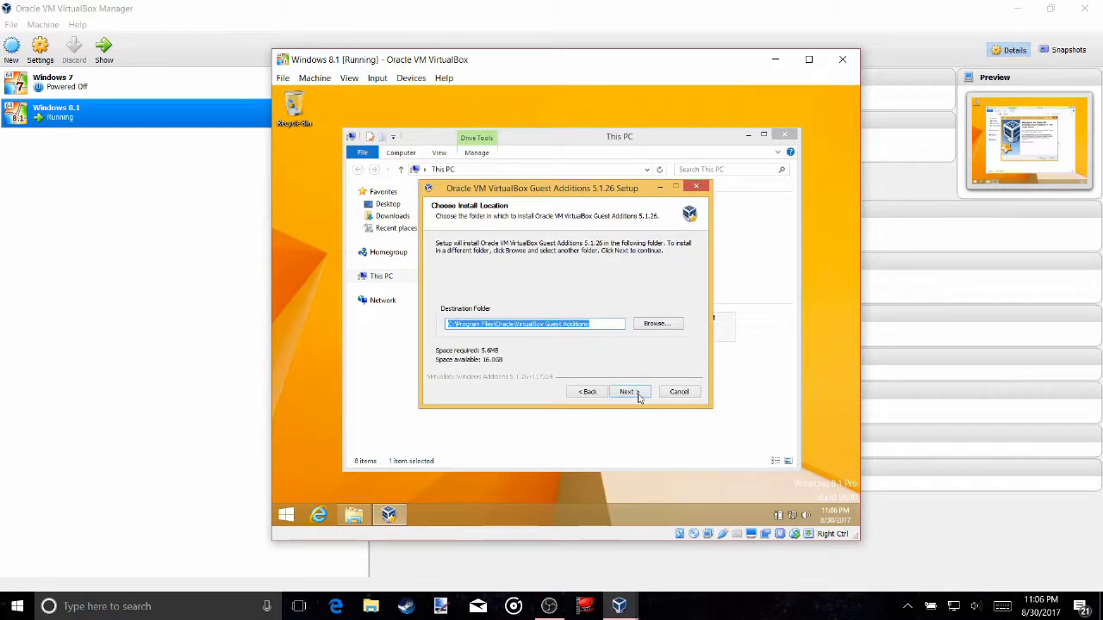
left_click(638, 397)
left_click(638, 394)
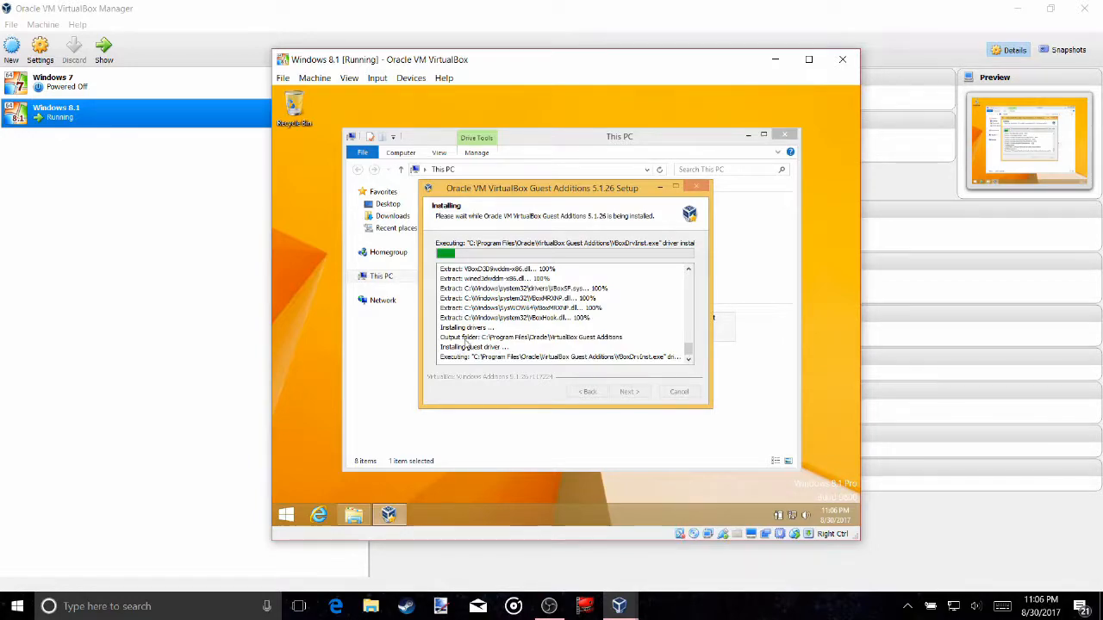
left_click(636, 299)
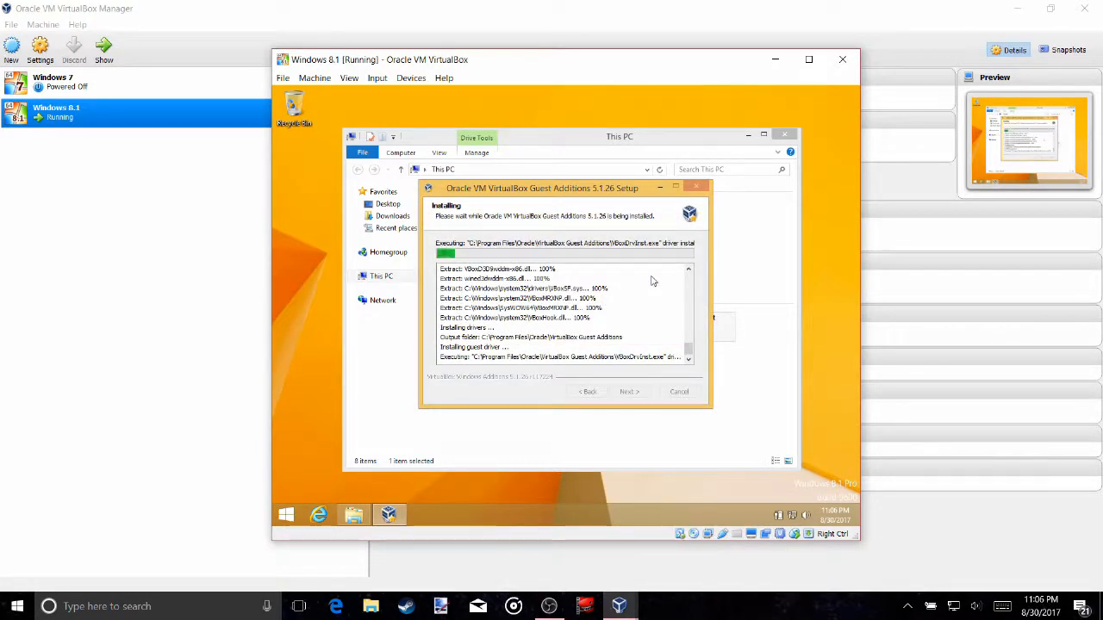